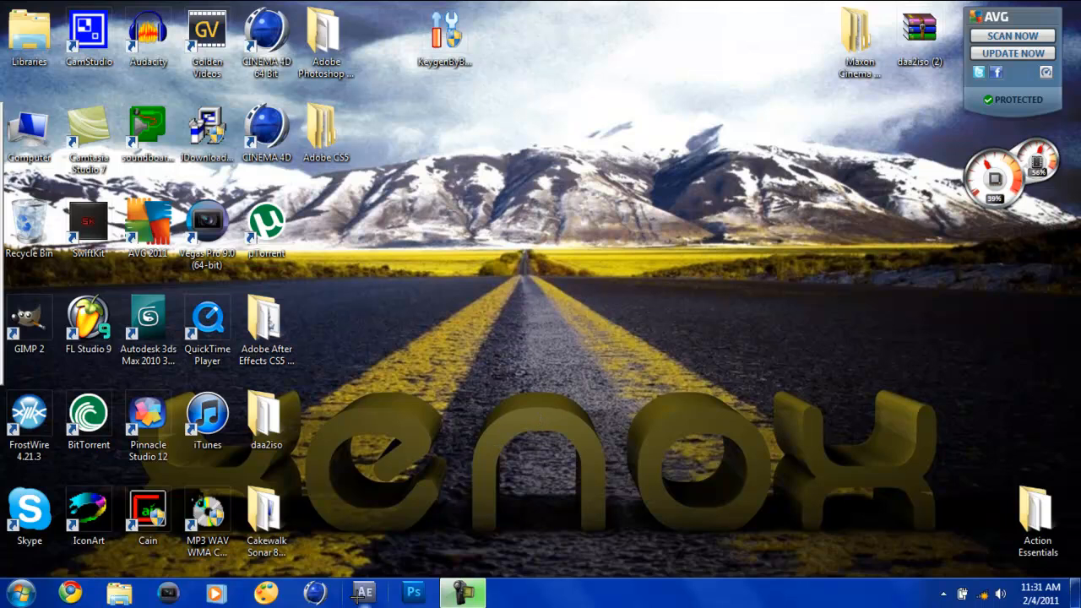
Switch to CINEMA 4D and add a text spline that reads "Xenox"
click(325, 584)
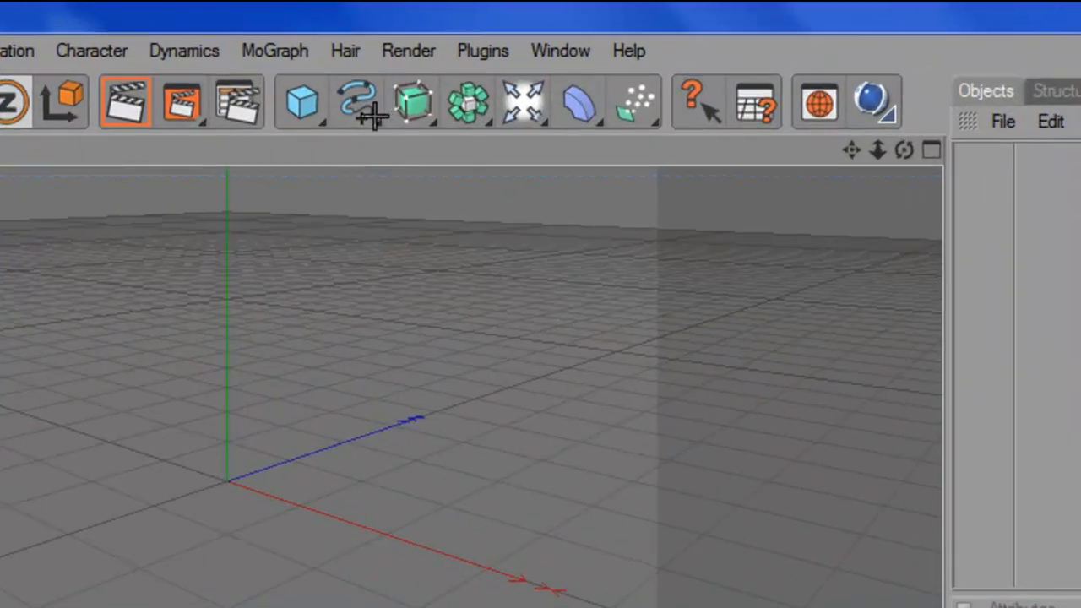
click(467, 52)
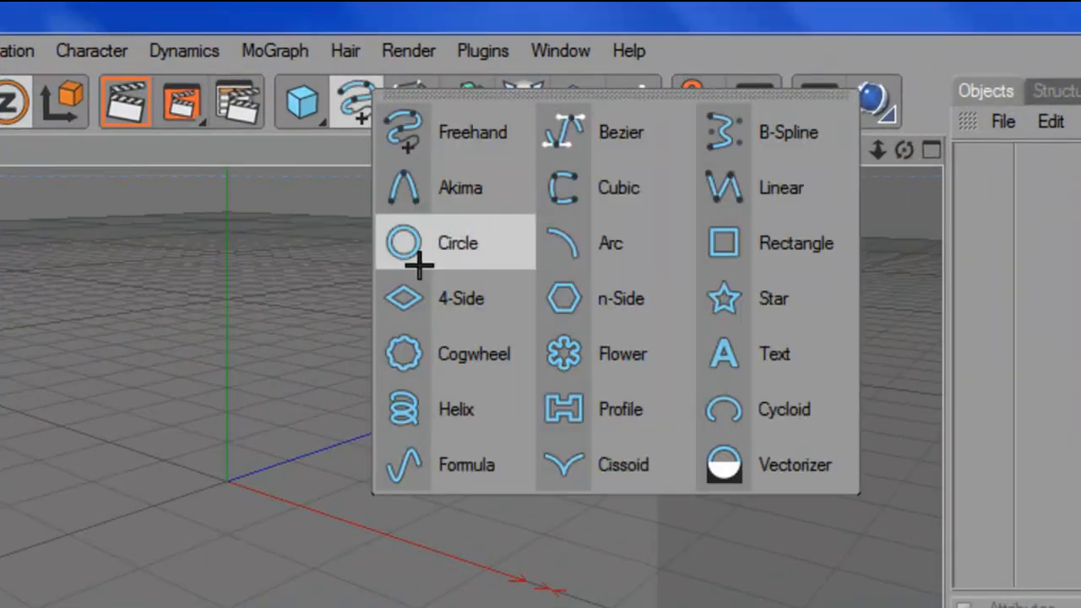
click(803, 351)
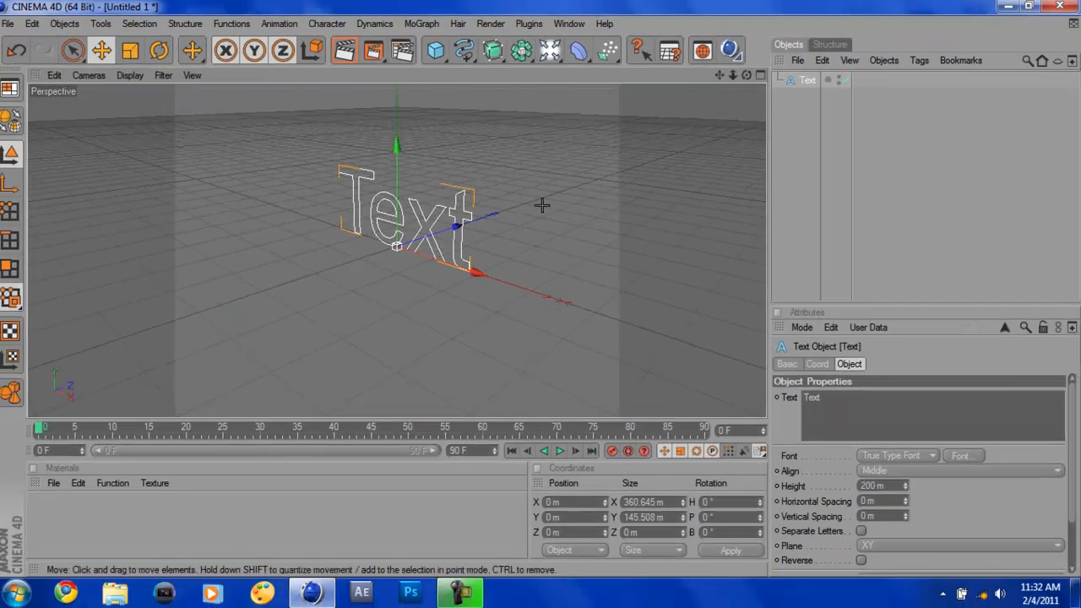
alt+drag(541, 204, 537, 288)
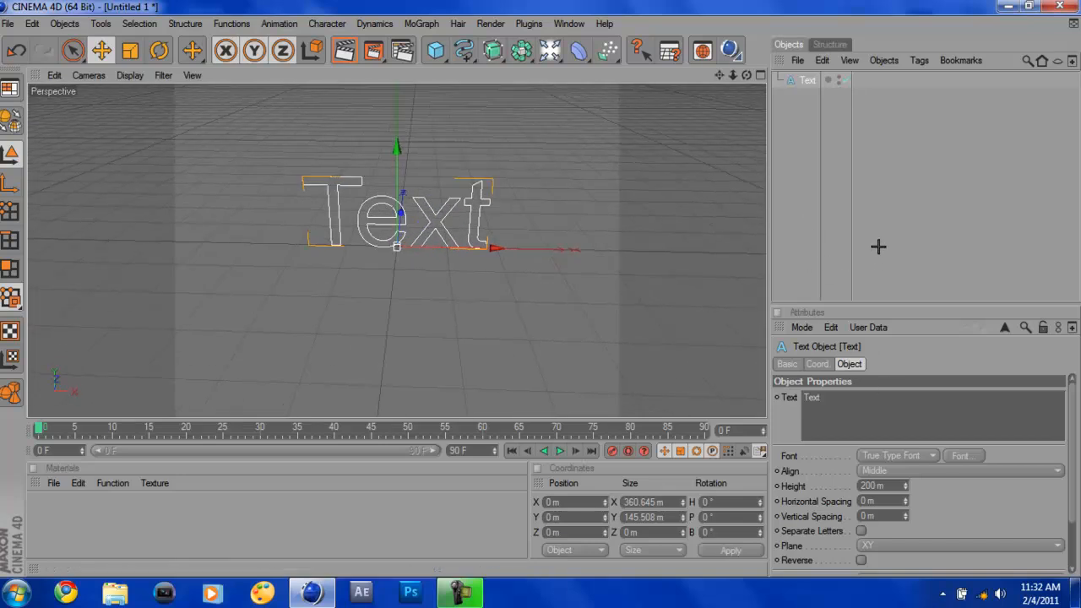
double_click(839, 398)
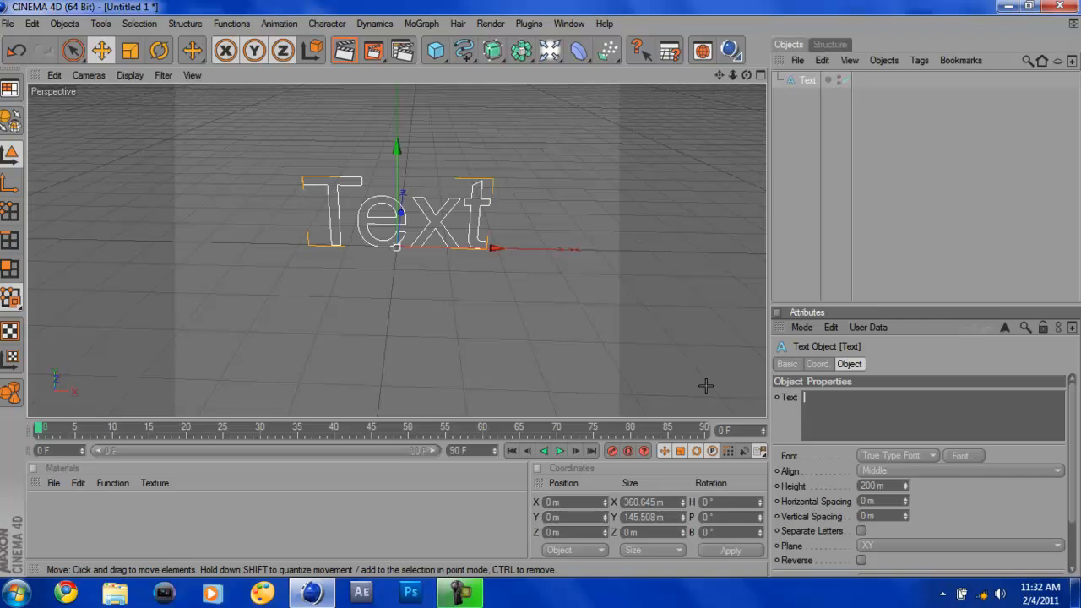
text(Xenox)
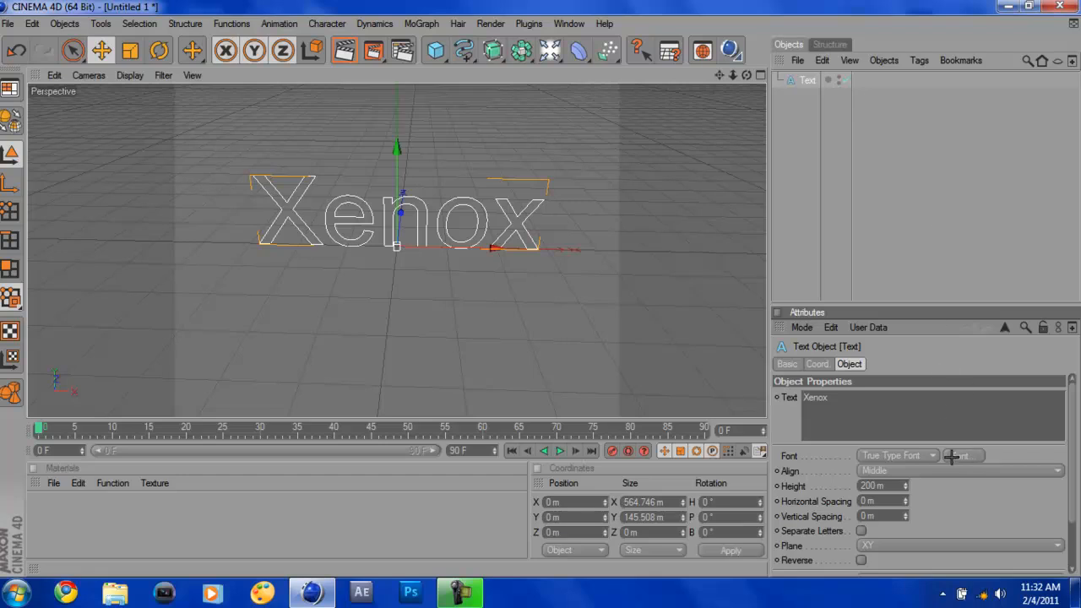
Change the text spline's font to the rez typeface
click(924, 455)
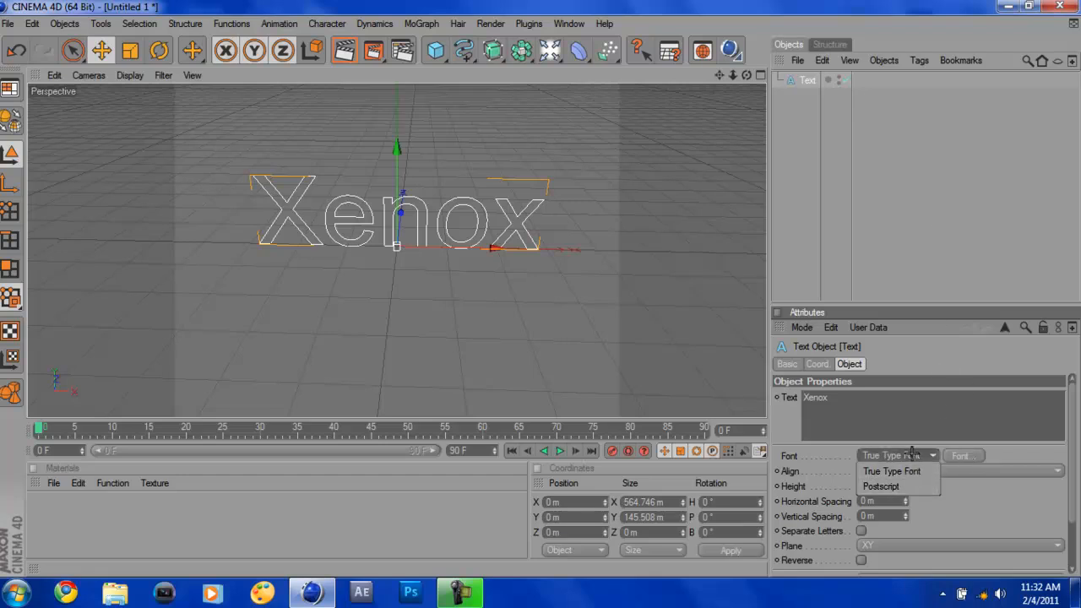
click(1020, 454)
click(936, 455)
click(1018, 456)
click(967, 457)
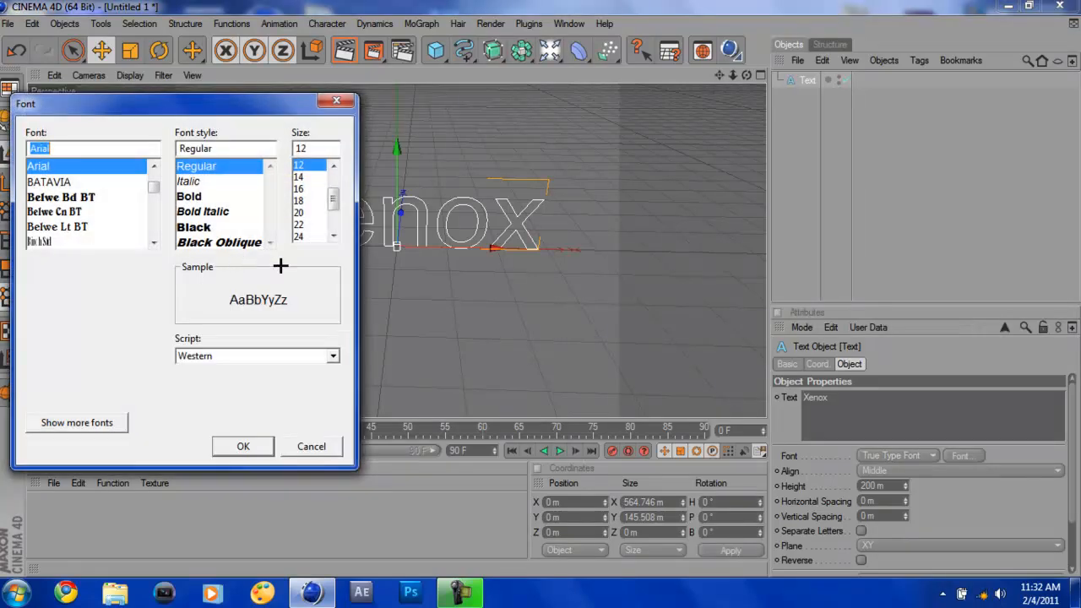
drag(67, 152, 1, 142)
key(BackSpace)
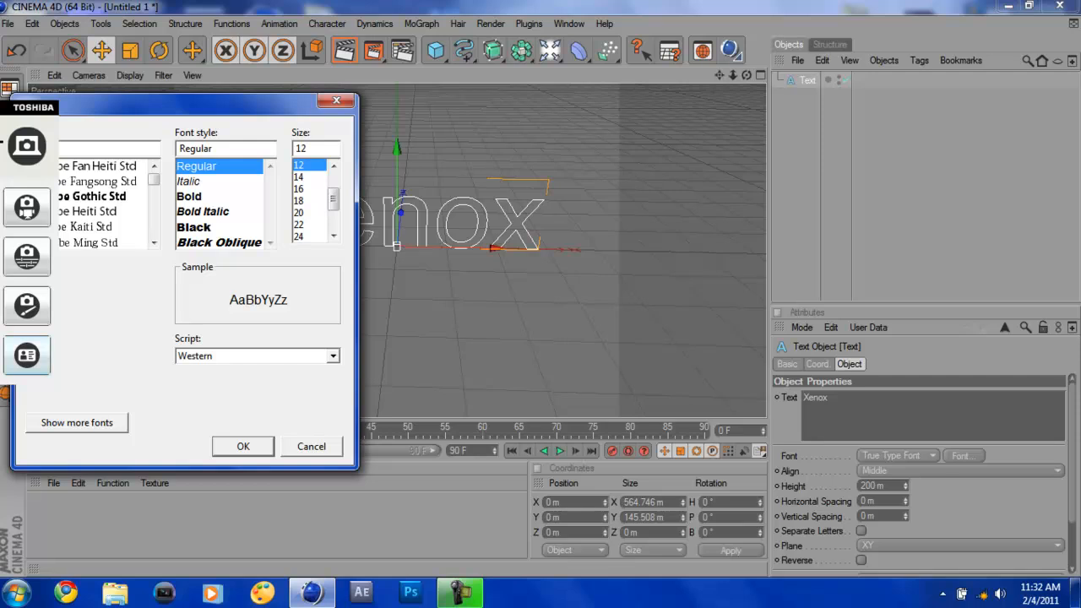
text(rez)
key(Return)
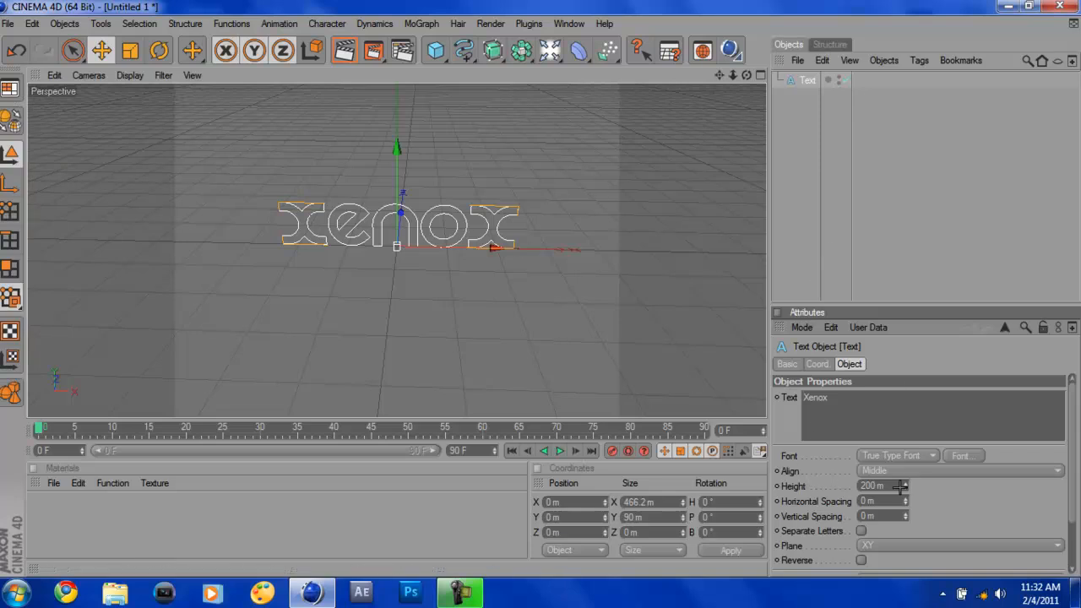
Set the text's height to 221 m, horizontal spacing to 3 m and vertical spacing to -79 m, using a temporary second line "Tutorials"
mouse_move(909, 486)
mouse_down()
mouse_move(907, 514)
mouse_move(907, 483)
mouse_move(909, 509)
mouse_move(911, 495)
mouse_up()
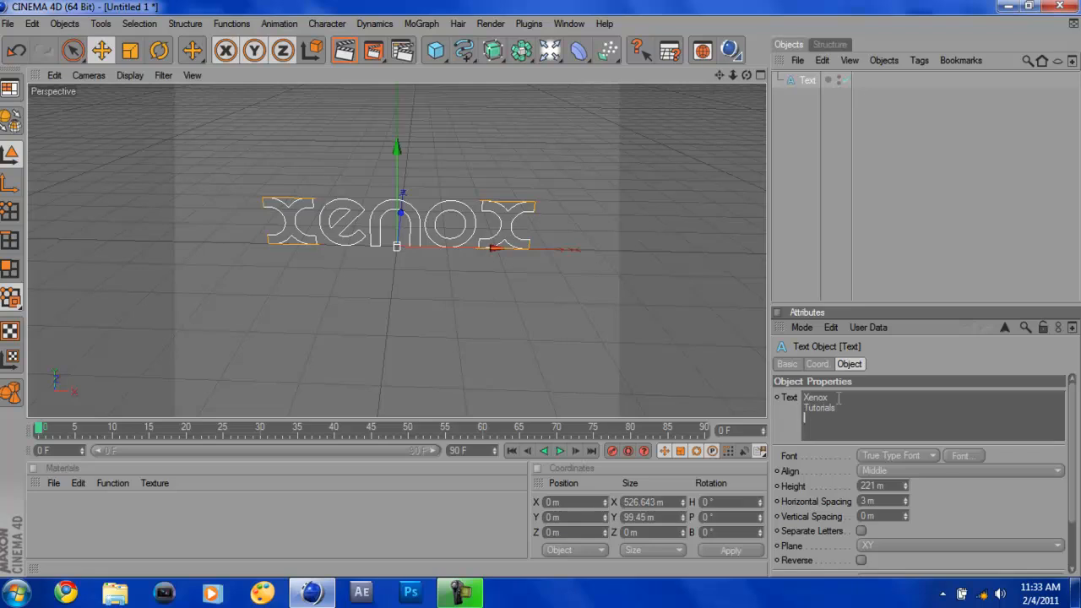
click(977, 343)
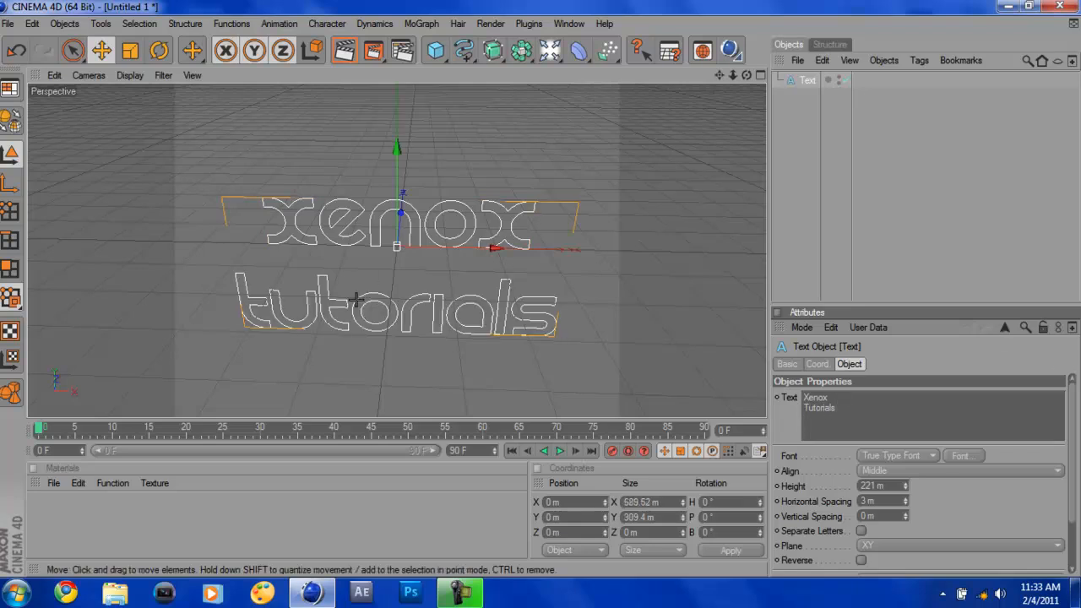
mouse_move(905, 515)
mouse_down()
mouse_move(911, 465)
mouse_move(916, 511)
mouse_move(905, 503)
mouse_move(907, 525)
mouse_up()
drag(850, 415, 833, 399)
key(BackSpace)
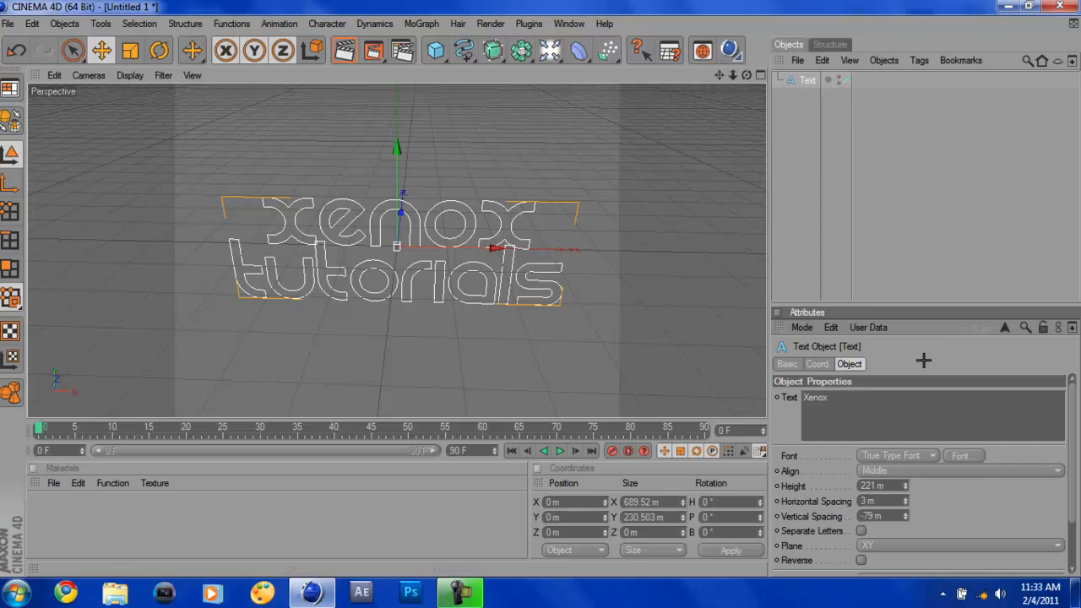
Add an Extrude NURBS and make the text spline its child so the lettering becomes solid
alt+drag(537, 288, 537, 288)
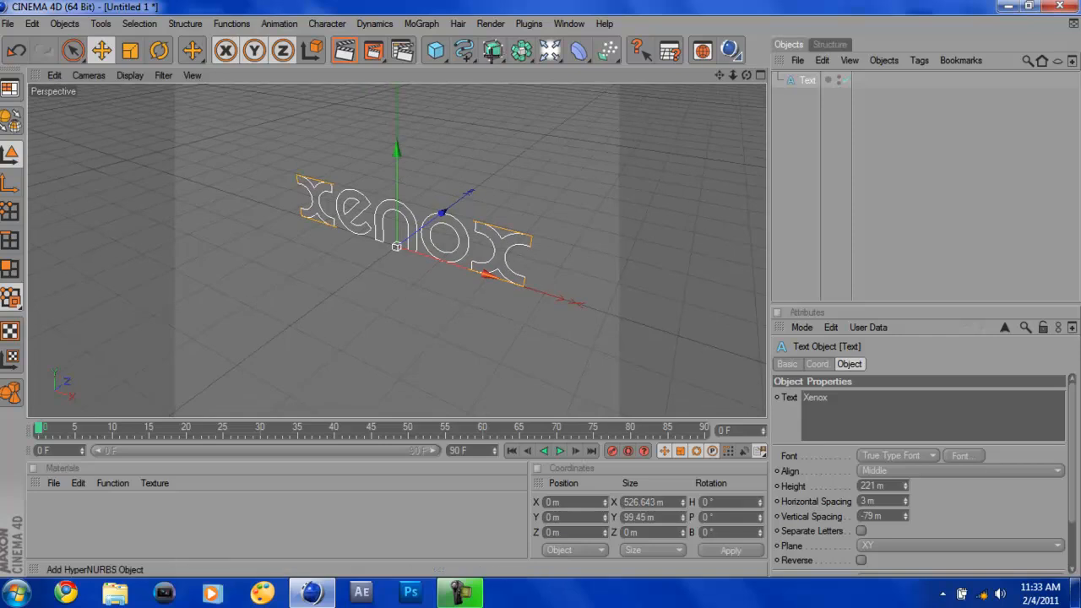
drag(494, 55, 666, 65)
click(808, 97)
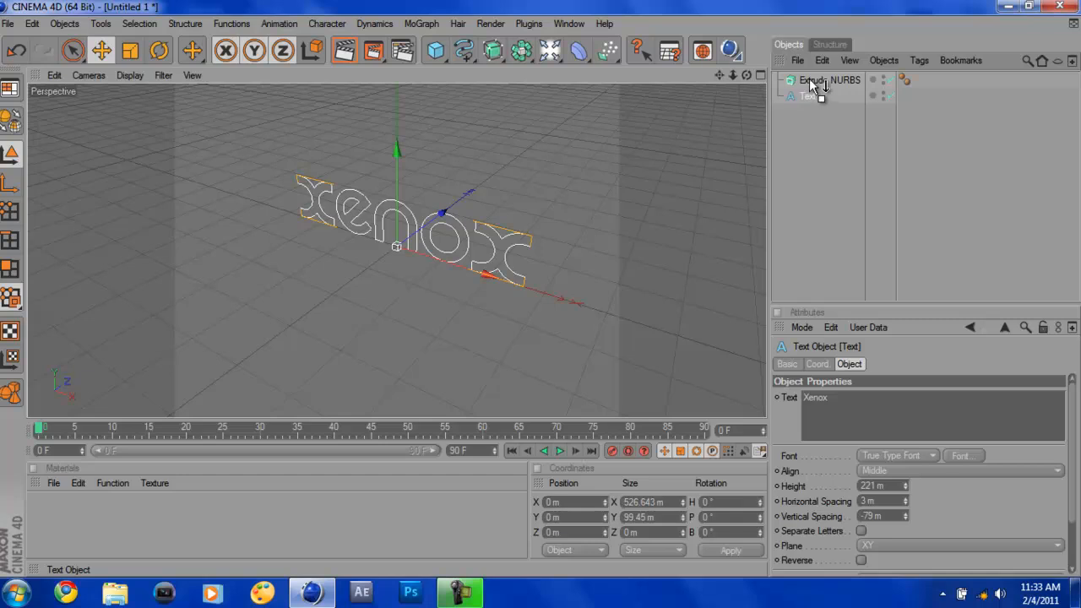
drag(808, 79, 808, 80)
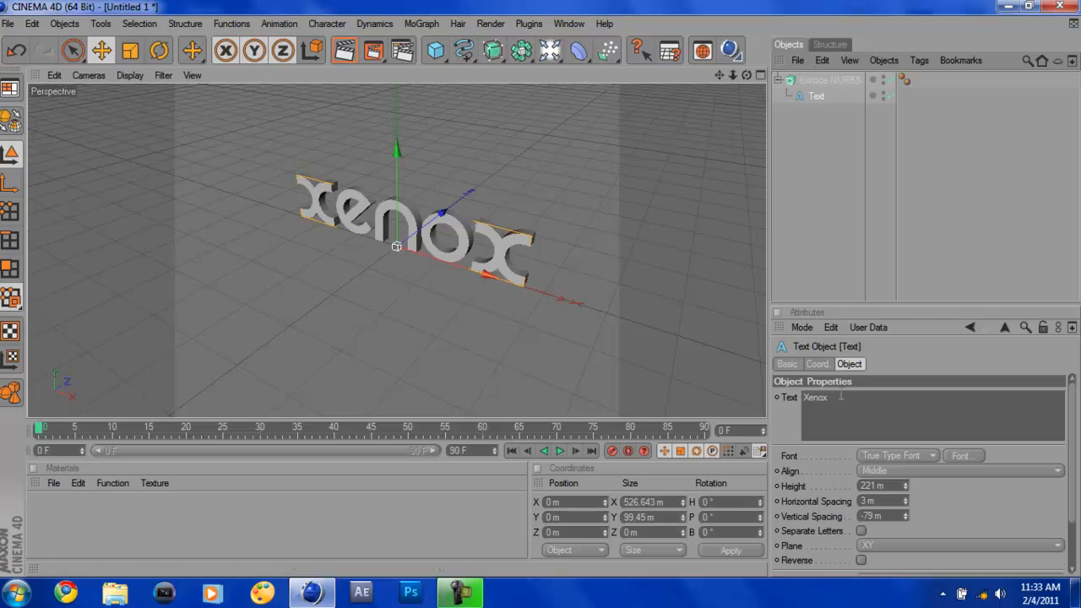
Set the Extrude NURBS movement along Z to 100 m and inspect the deselected lettering from several angles
mouse_move(541, 290)
alt+mouse_down()
mouse_move(541, 278)
mouse_move(538, 287)
alt+mouse_up()
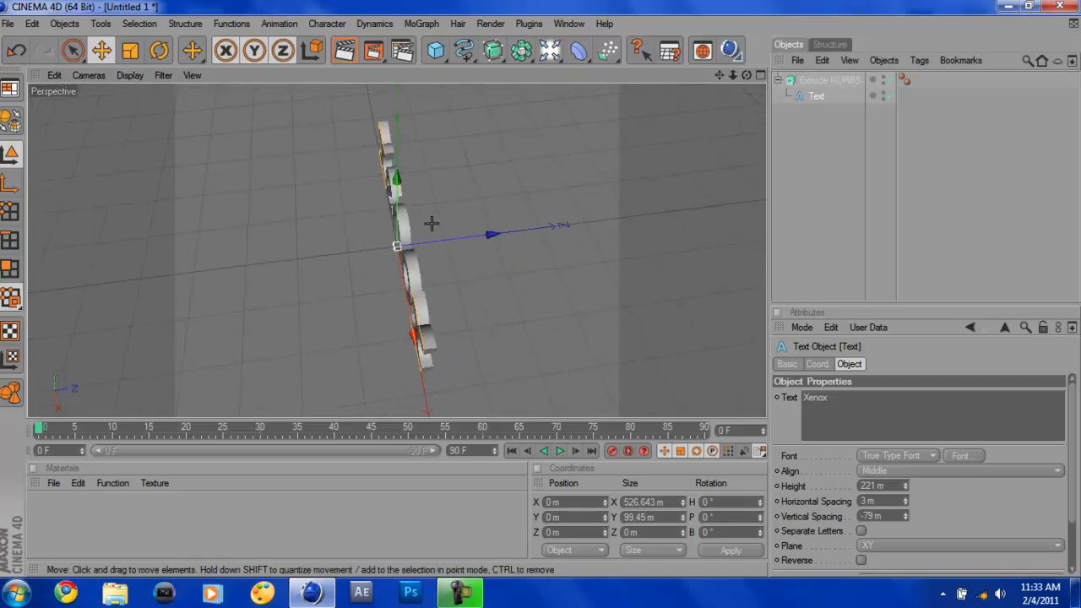
alt+drag(420, 360, 470, 349)
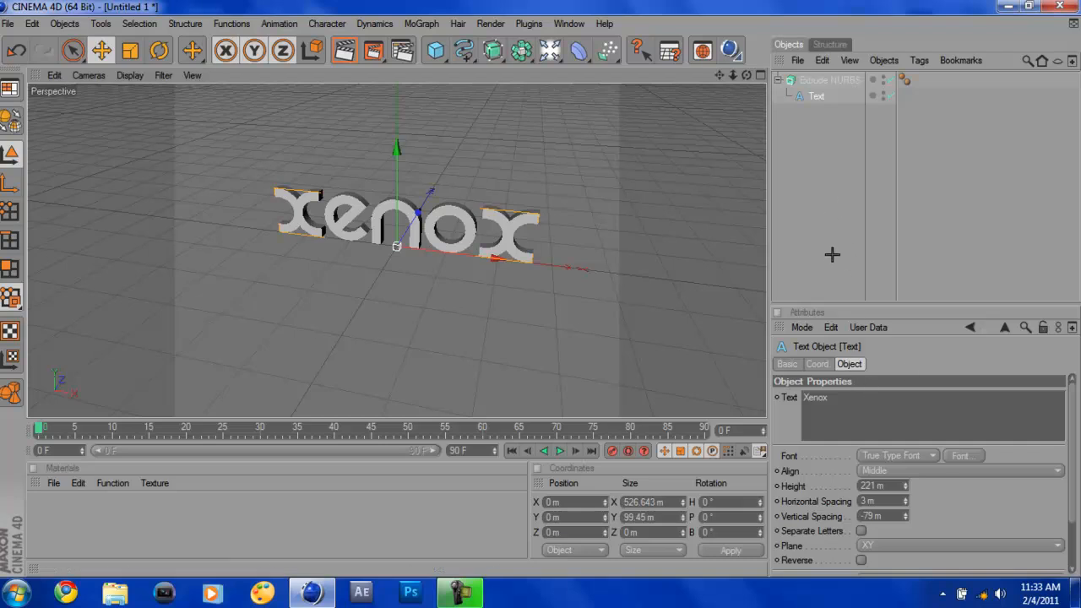
click(825, 79)
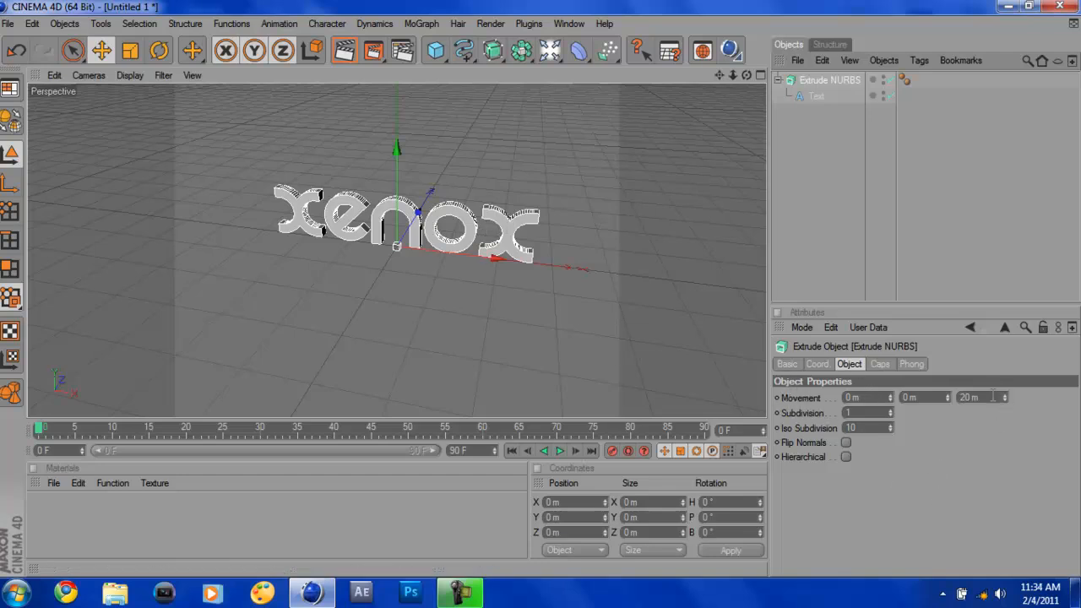
drag(1004, 398, 1005, 400)
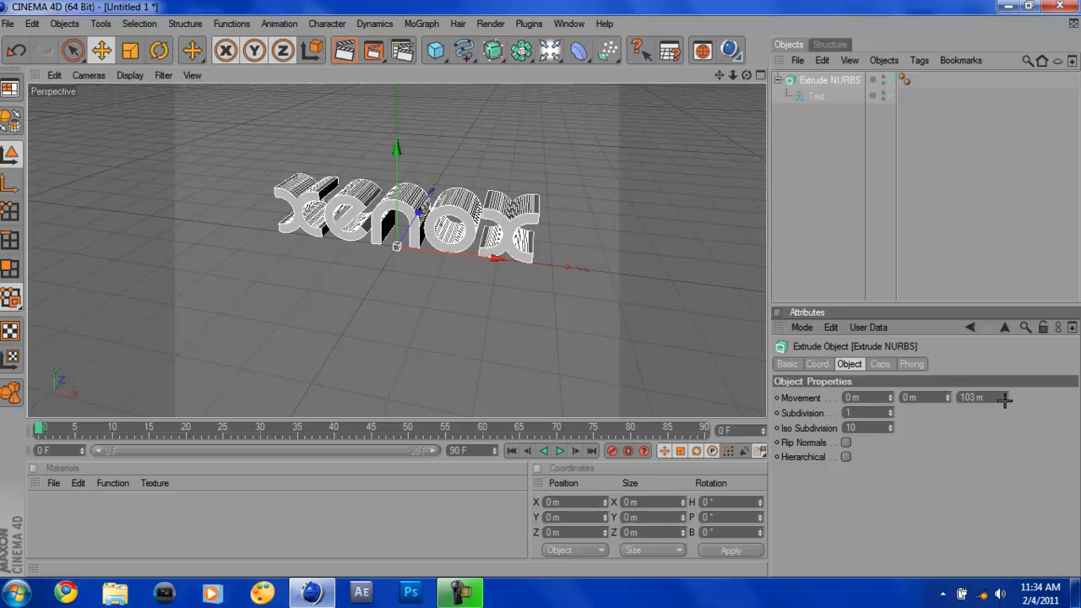
alt+drag(536, 287, 596, 248)
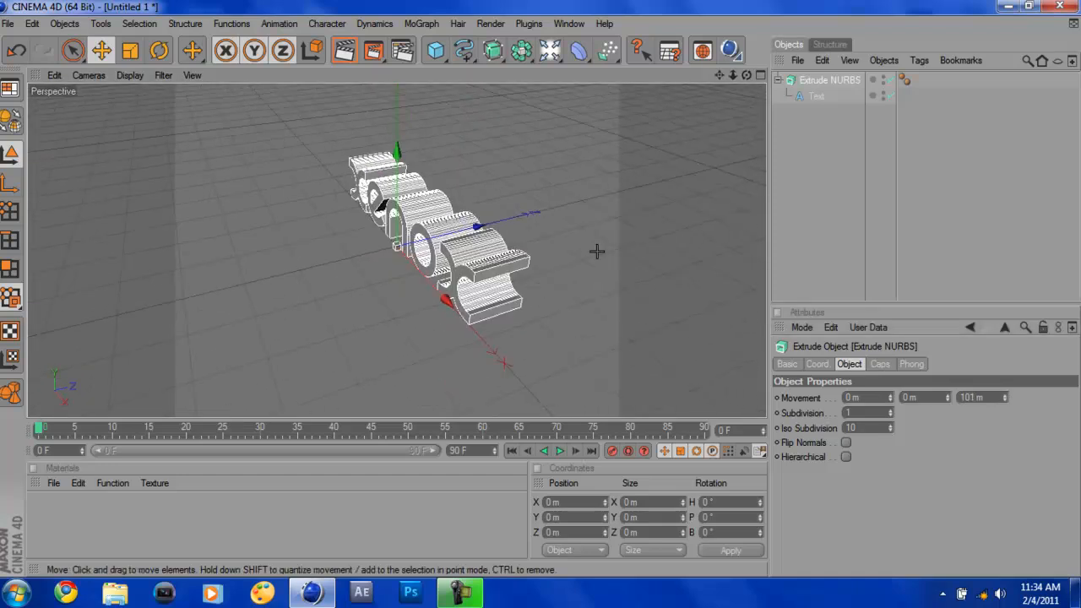
mouse_move(1005, 397)
mouse_down()
mouse_move(1007, 379)
mouse_move(1003, 396)
mouse_up()
click(369, 335)
alt+drag(368, 338, 535, 282)
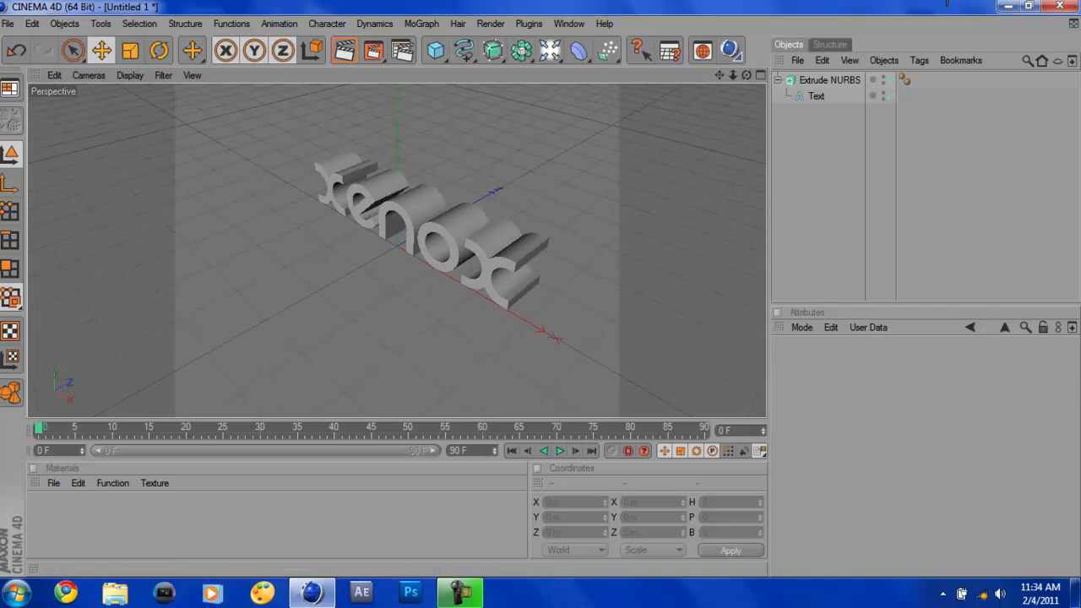
mouse_move(364, 369)
alt+mouse_down()
mouse_move(507, 301)
mouse_move(347, 356)
alt+mouse_up()
Delete the Extrude NURBS together with its text spline and add a MoGraph Text Object in its place
click(821, 79)
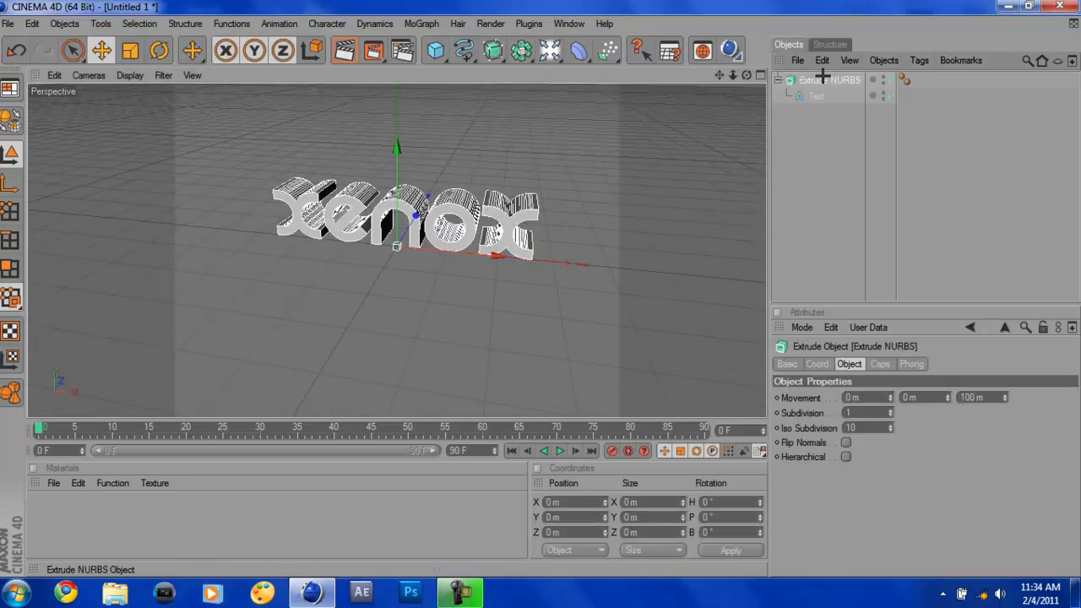
key(Delete)
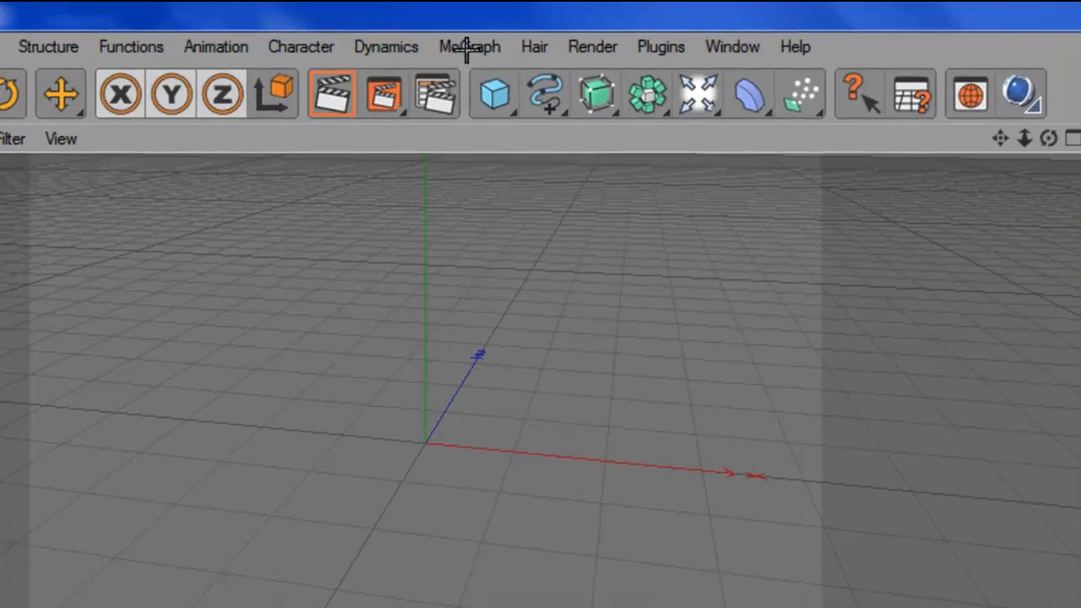
click(466, 48)
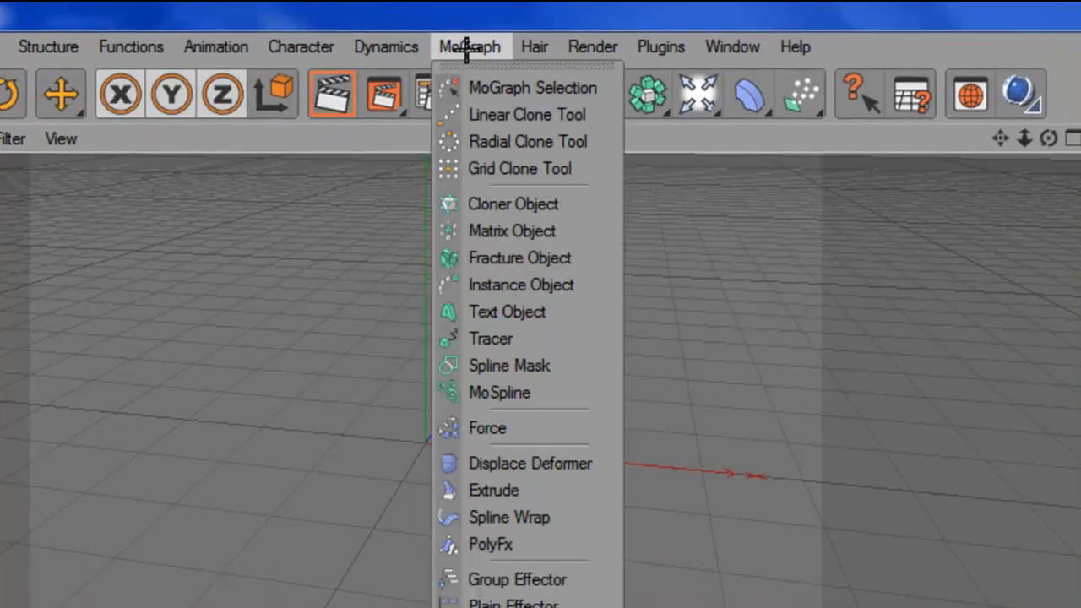
click(514, 312)
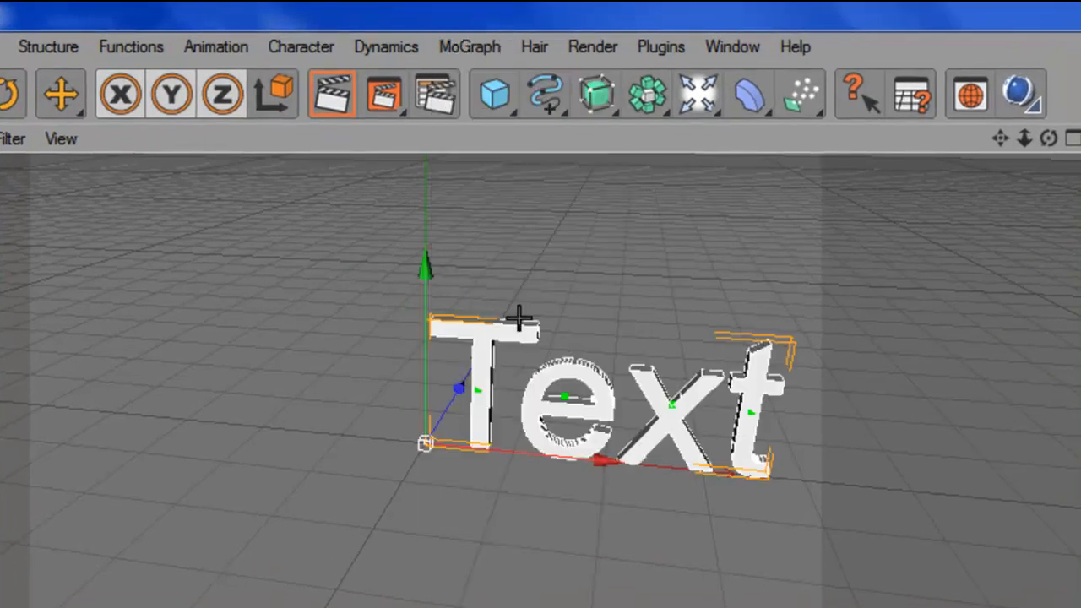
Make the MoGraph Text Object read "Xenox" and set its alignment to Middle
alt+drag(480, 545, 662, 520)
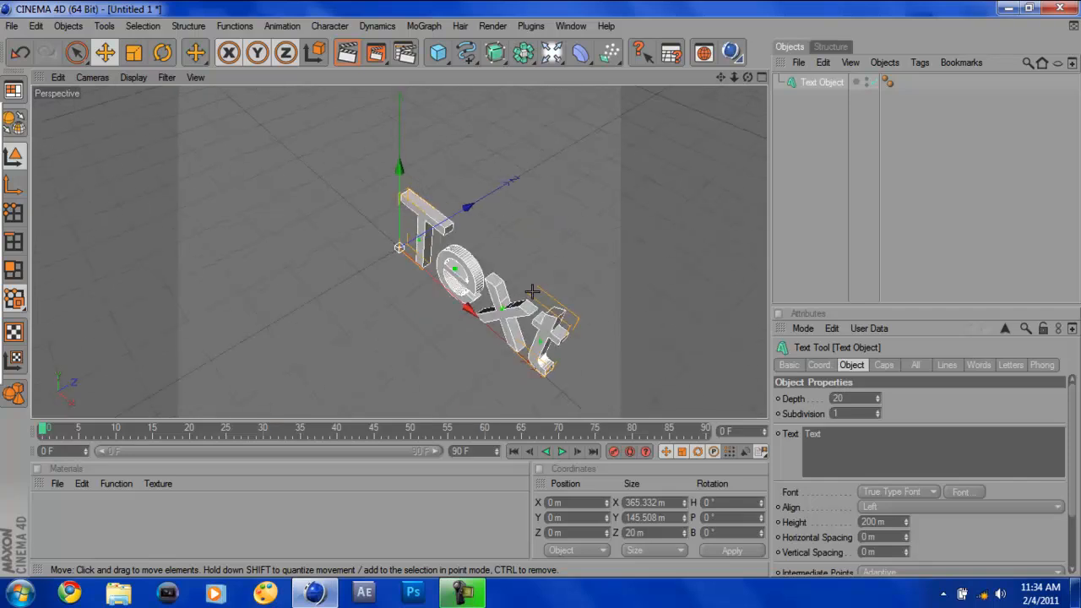
alt+drag(531, 292, 485, 227)
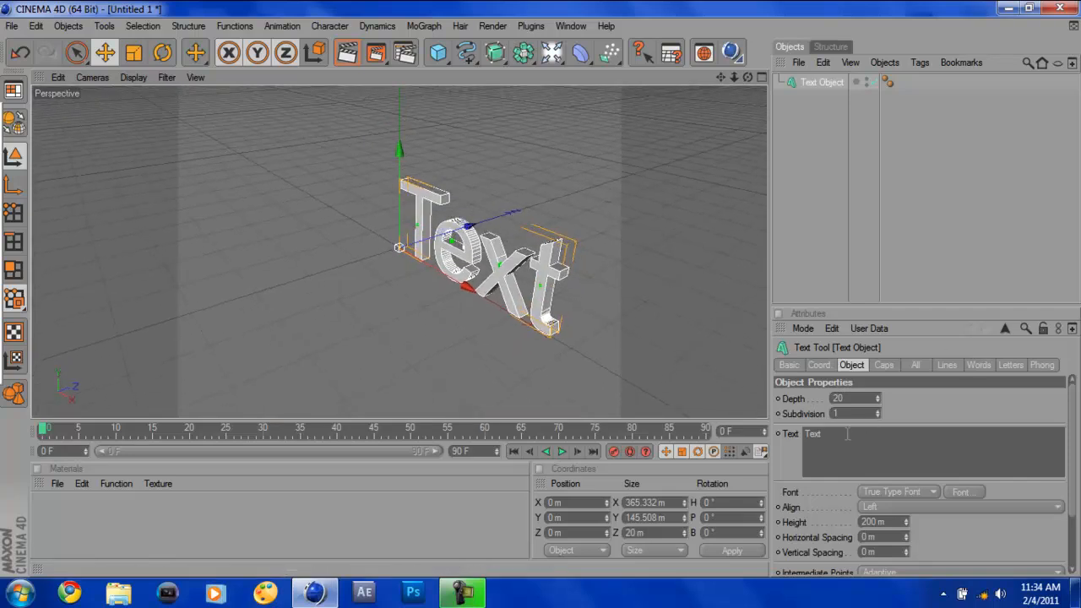
drag(847, 433, 548, 373)
text(Xeno)
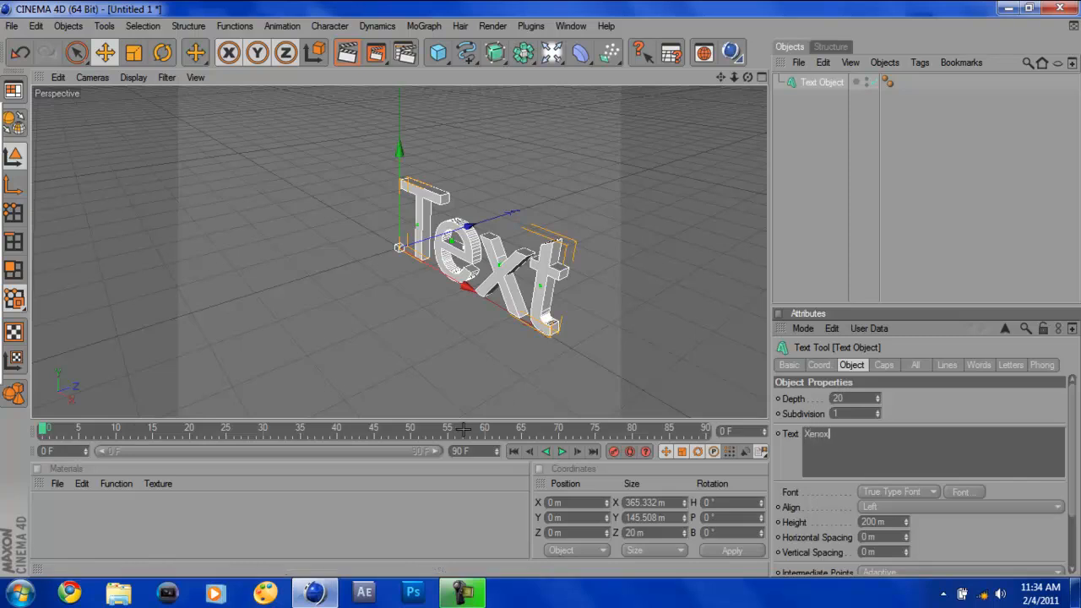
click(950, 405)
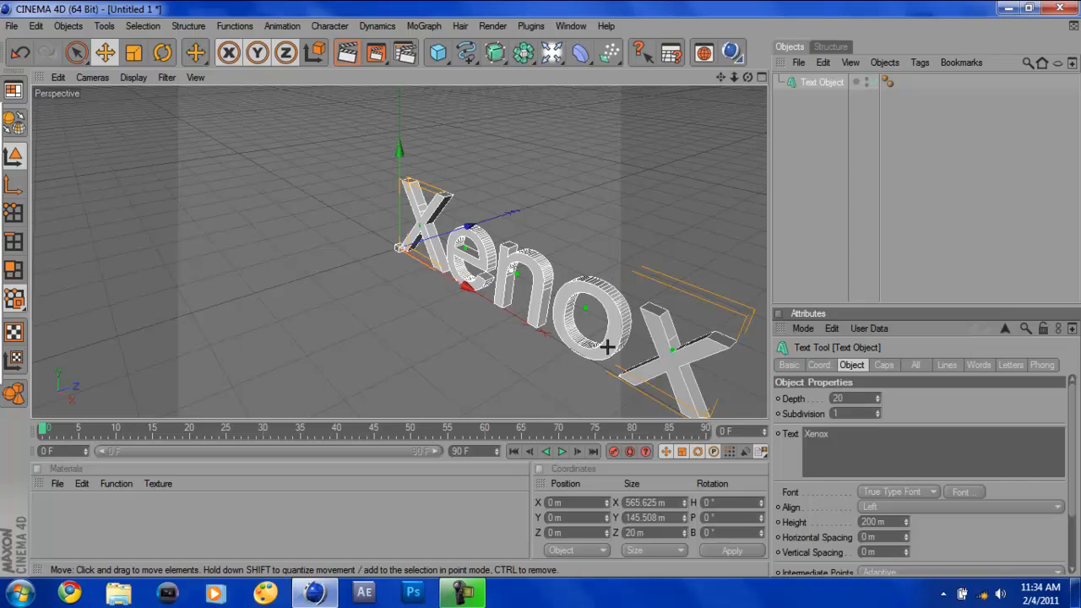
click(910, 509)
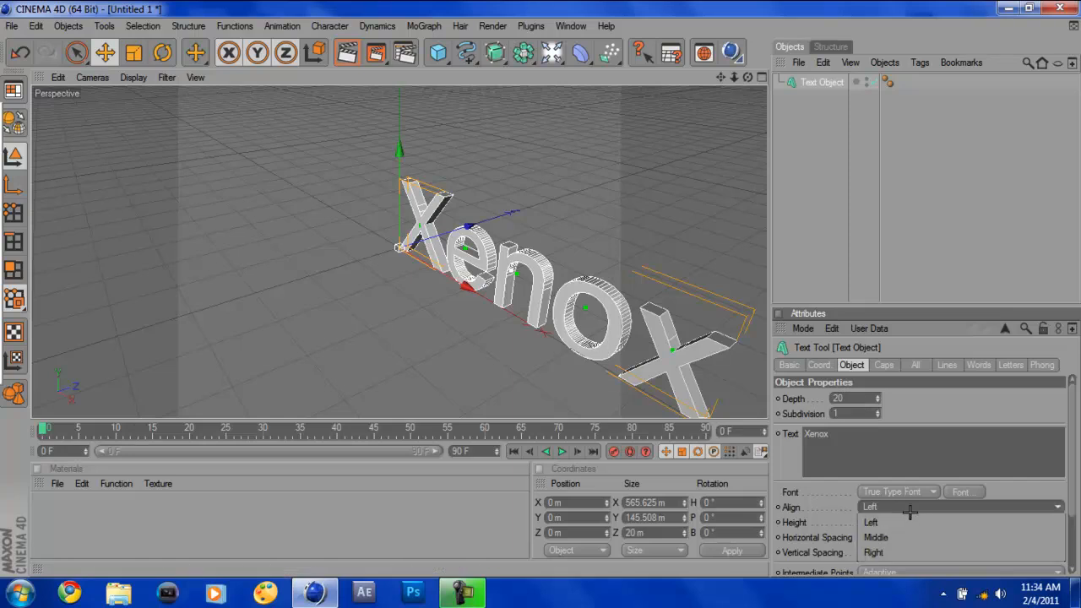
click(902, 539)
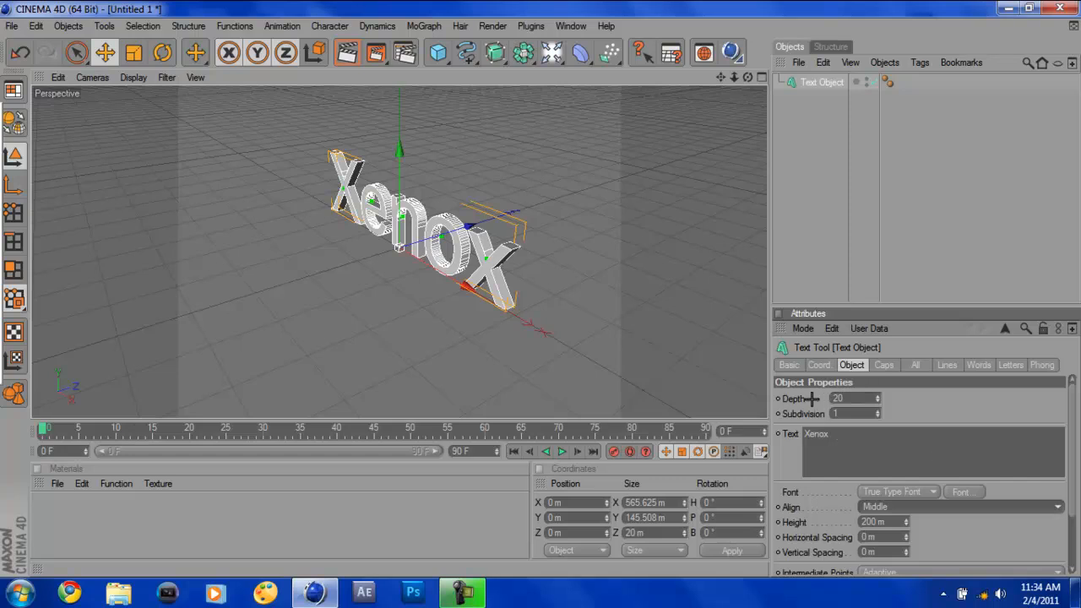
Set the Text Object's depth to 100 and try a different subdivision before restoring it to 1
drag(878, 399, 876, 397)
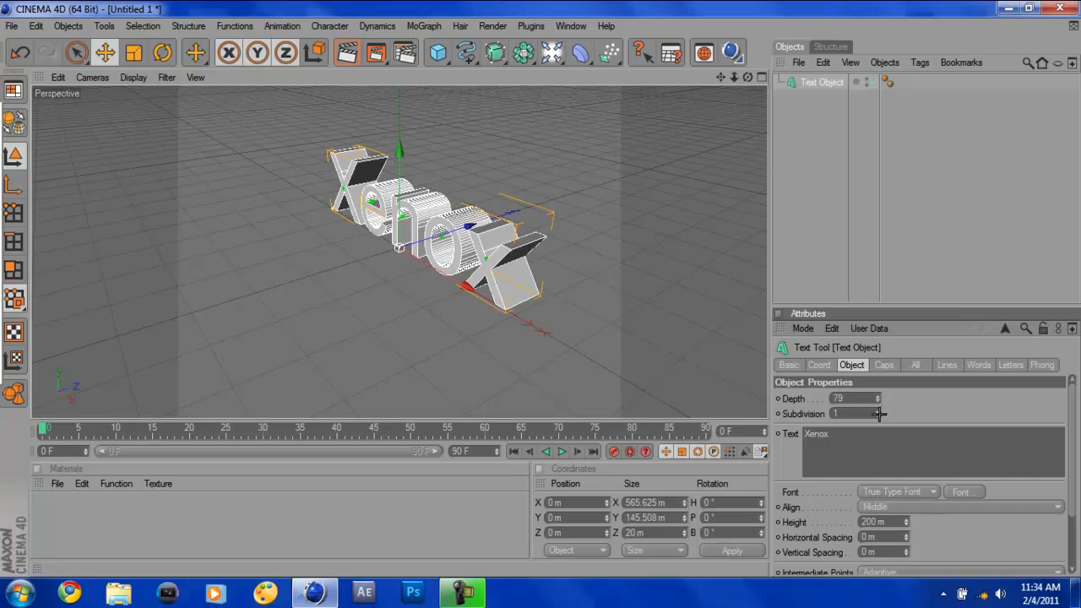
drag(876, 398, 876, 412)
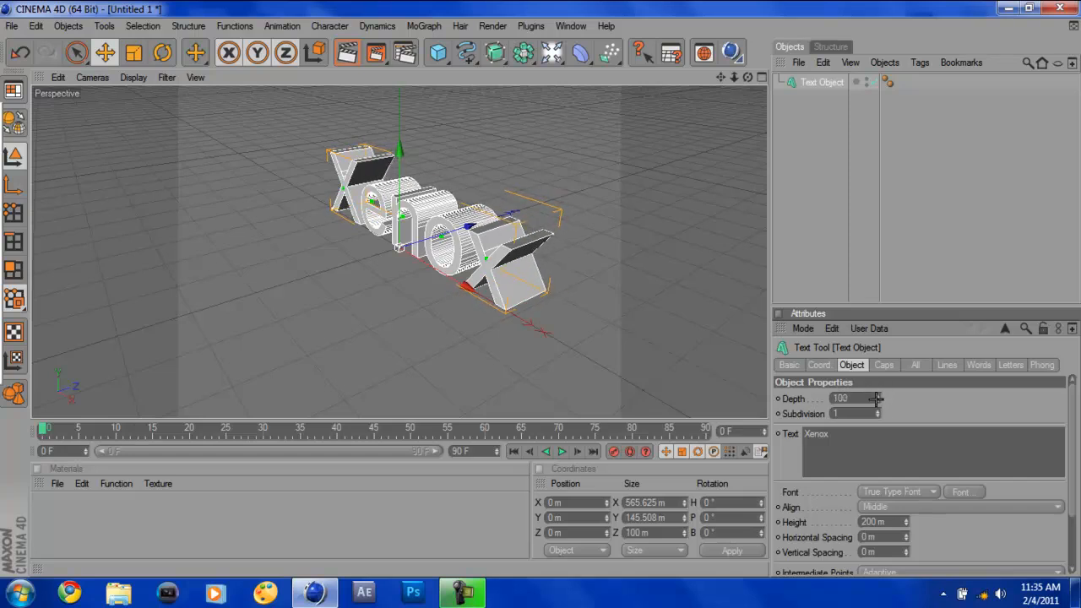
mouse_move(879, 412)
mouse_down()
mouse_move(879, 427)
mouse_move(879, 397)
mouse_move(878, 426)
mouse_up()
mouse_move(873, 413)
mouse_down()
mouse_move(892, 272)
mouse_move(881, 485)
mouse_move(878, 413)
mouse_up()
alt+drag(473, 286, 529, 270)
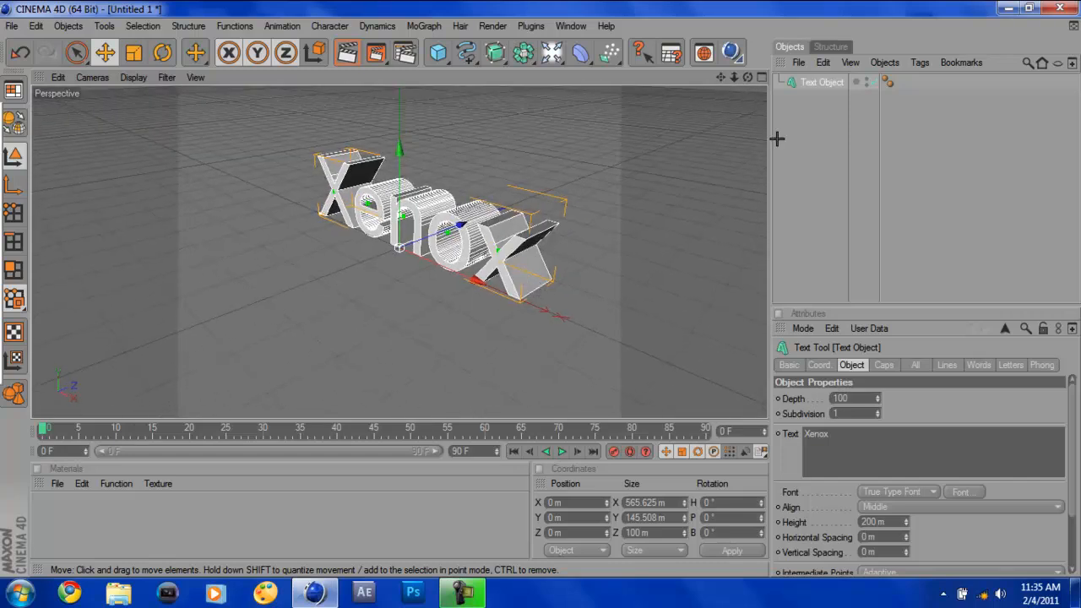
Review the Text Object's font choices and remaining object properties, and view the lettering briefly without its selection outline
click(955, 492)
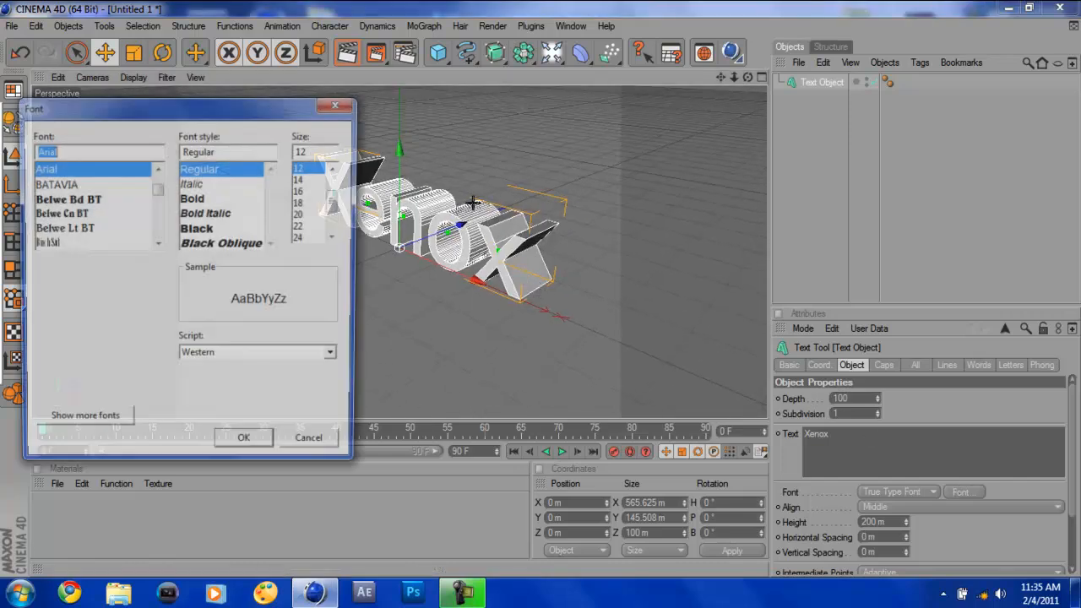
click(341, 106)
drag(1066, 429, 1069, 475)
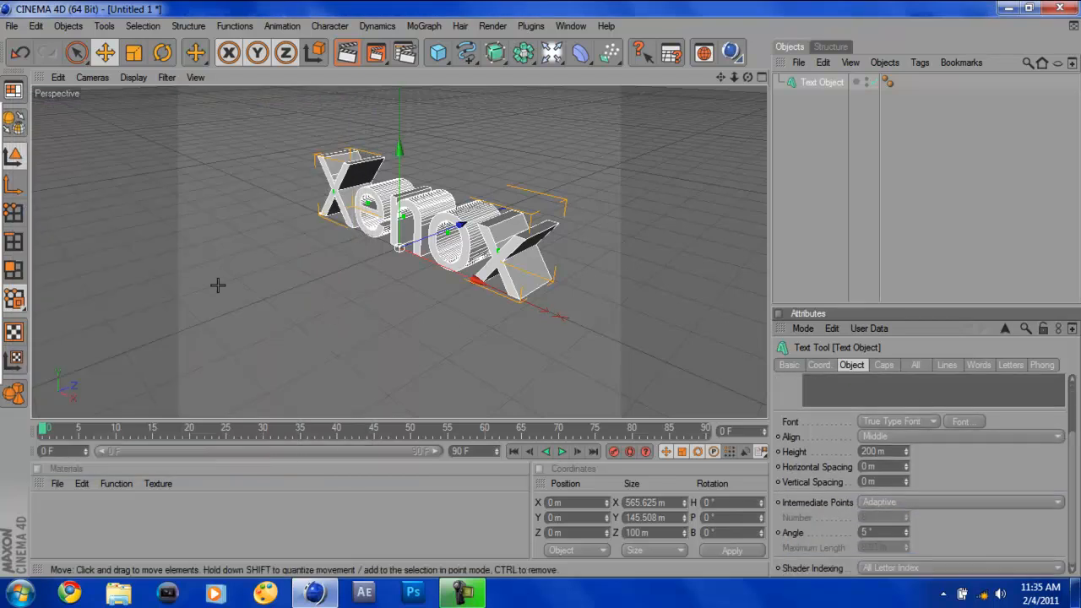
drag(554, 152, 557, 148)
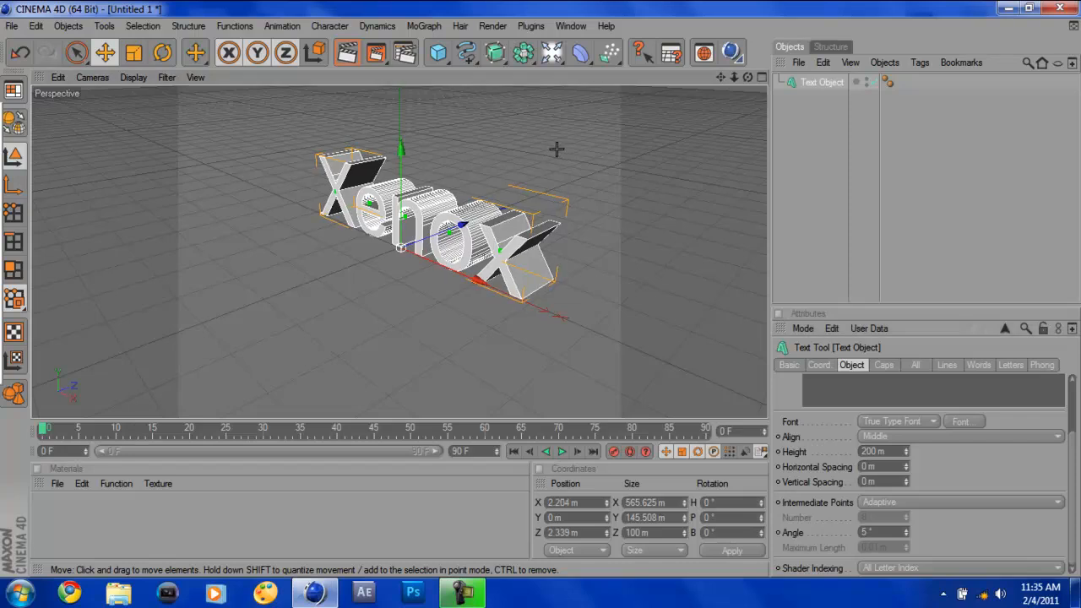
click(532, 166)
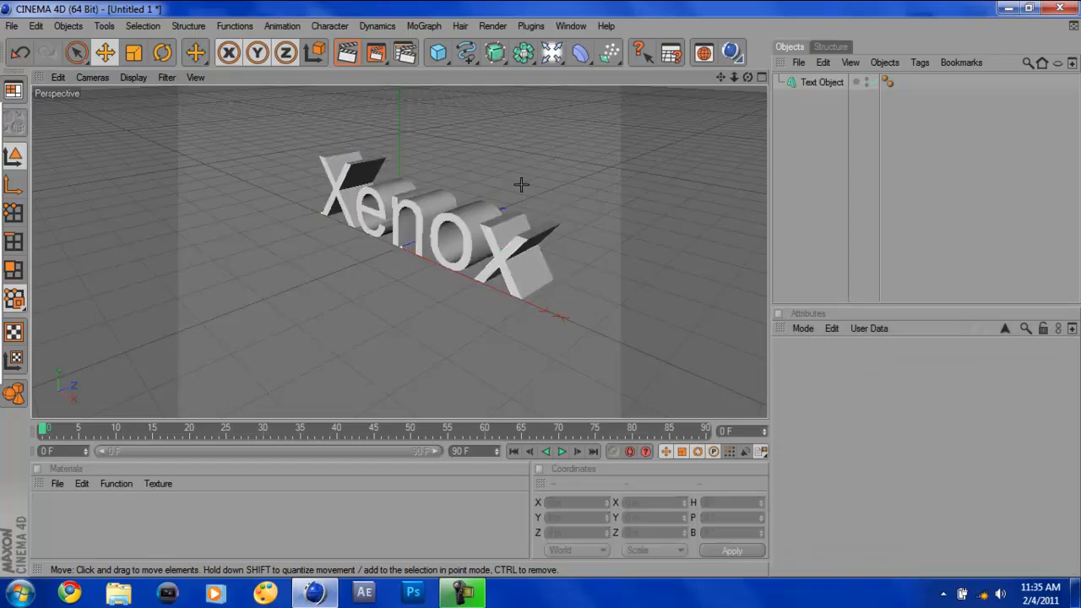
key(ctrl+z)
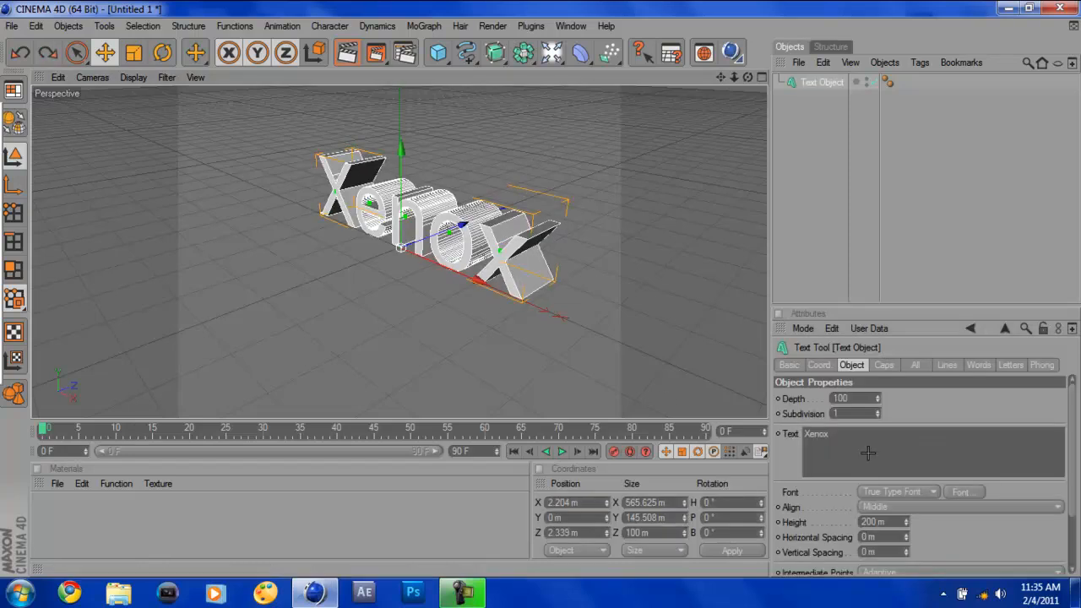
Set the Text Object's start cap to Fillet Cap and inspect the bevelled front edges of the deselected lettering up close
click(883, 366)
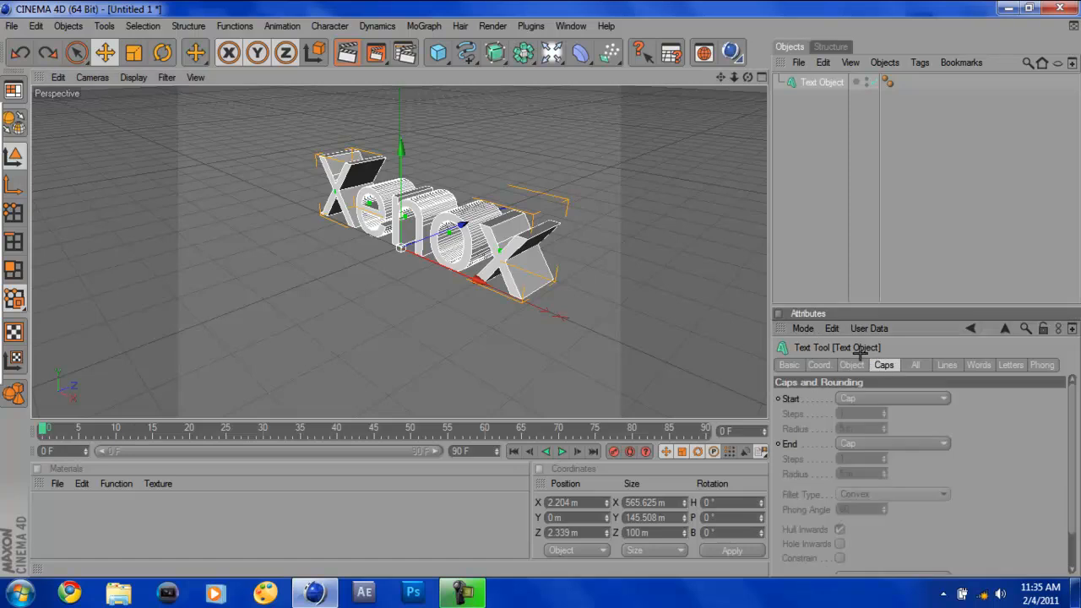
click(865, 399)
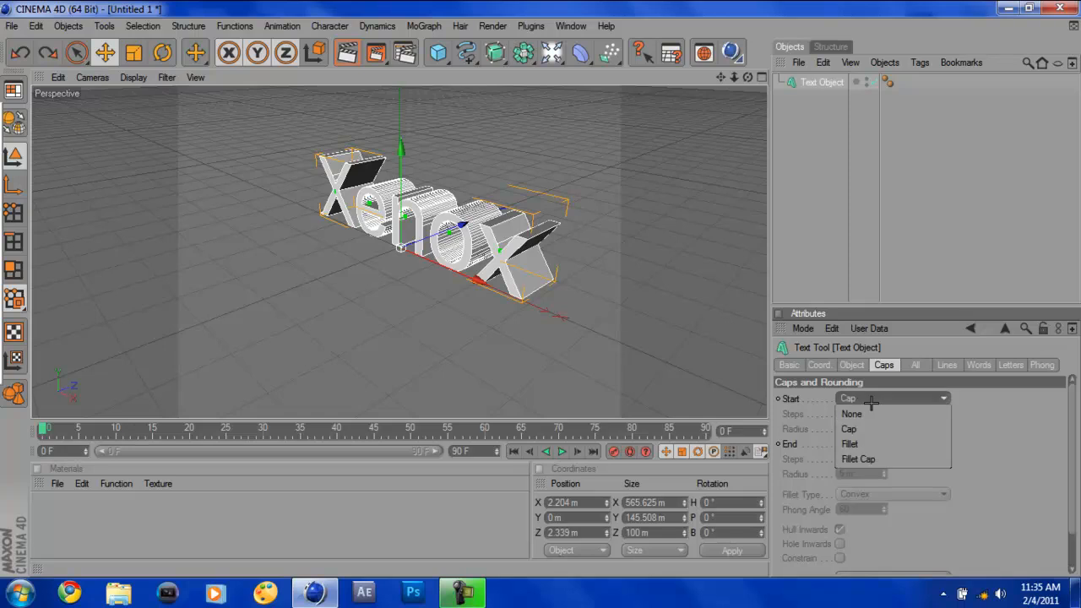
click(868, 458)
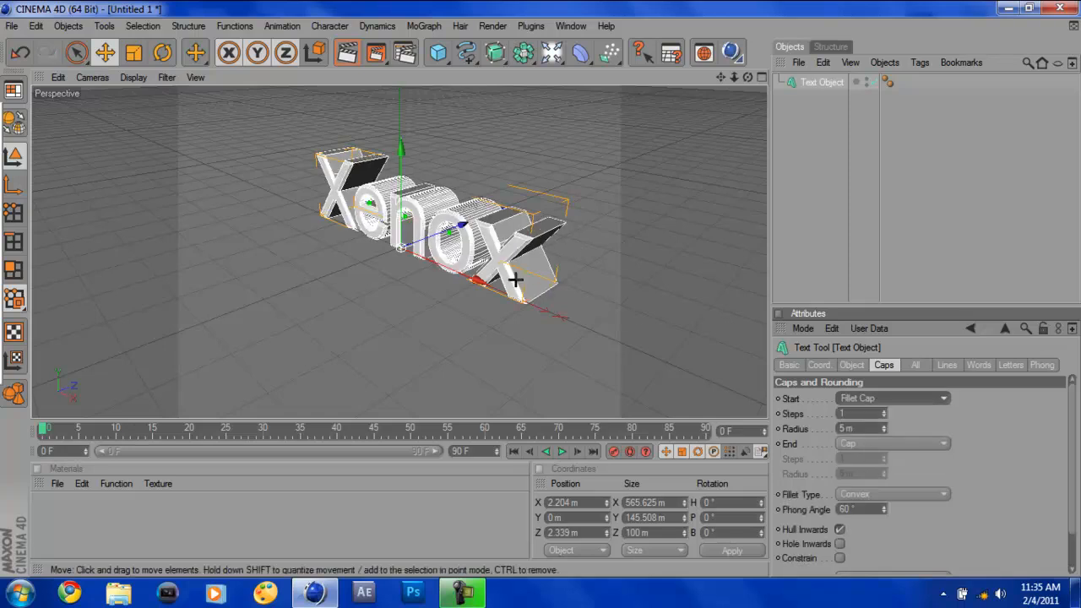
click(485, 246)
click(411, 310)
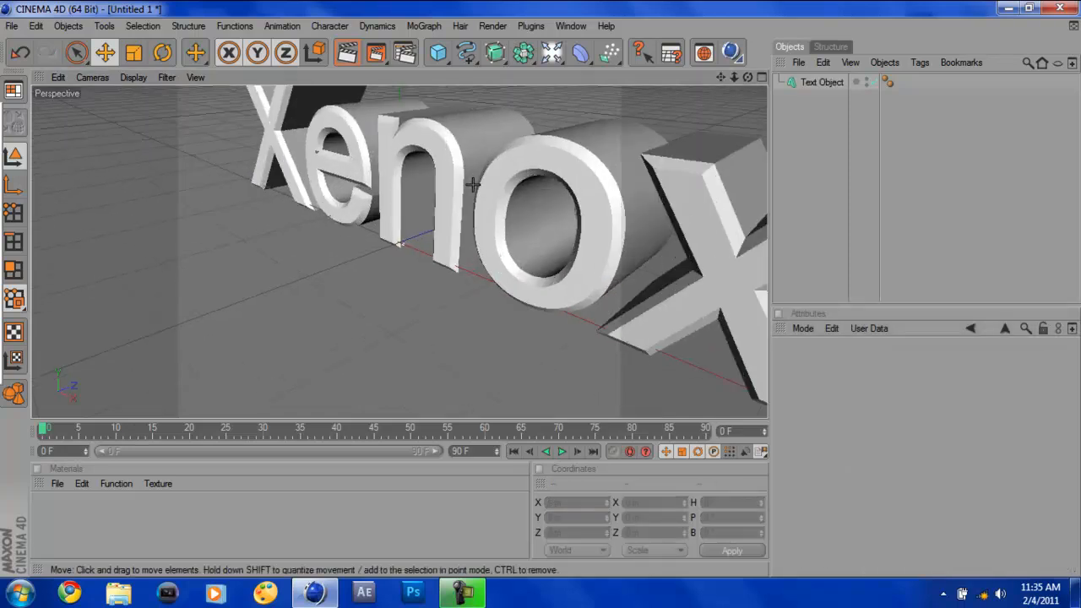
scroll(475, 181, up, 3)
scroll(540, 288, down, 3)
scroll(540, 289, up, 3)
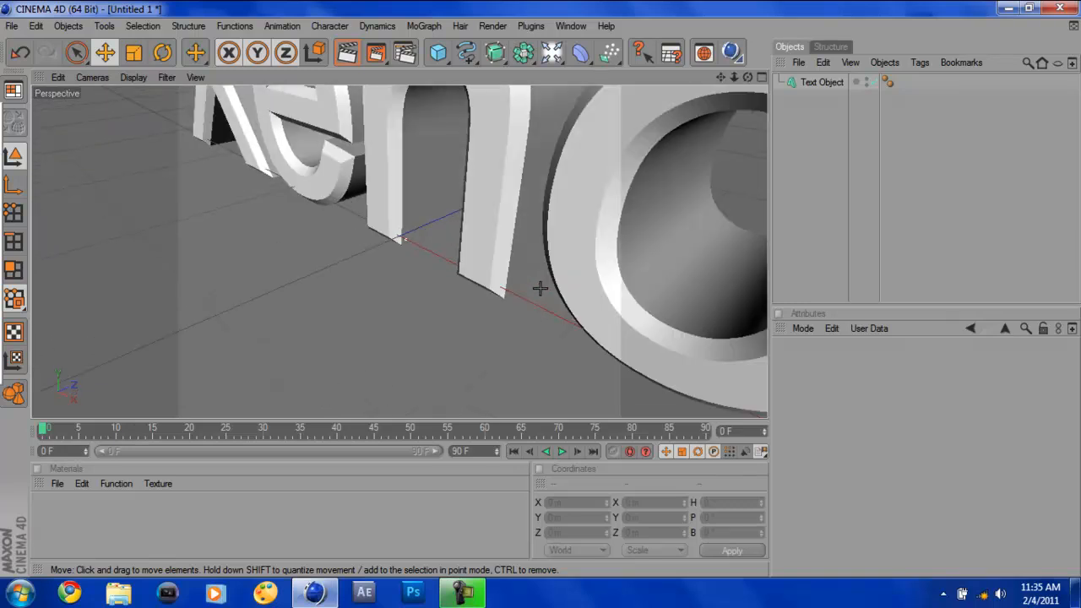
alt+middle_drag(540, 289, 494, 400)
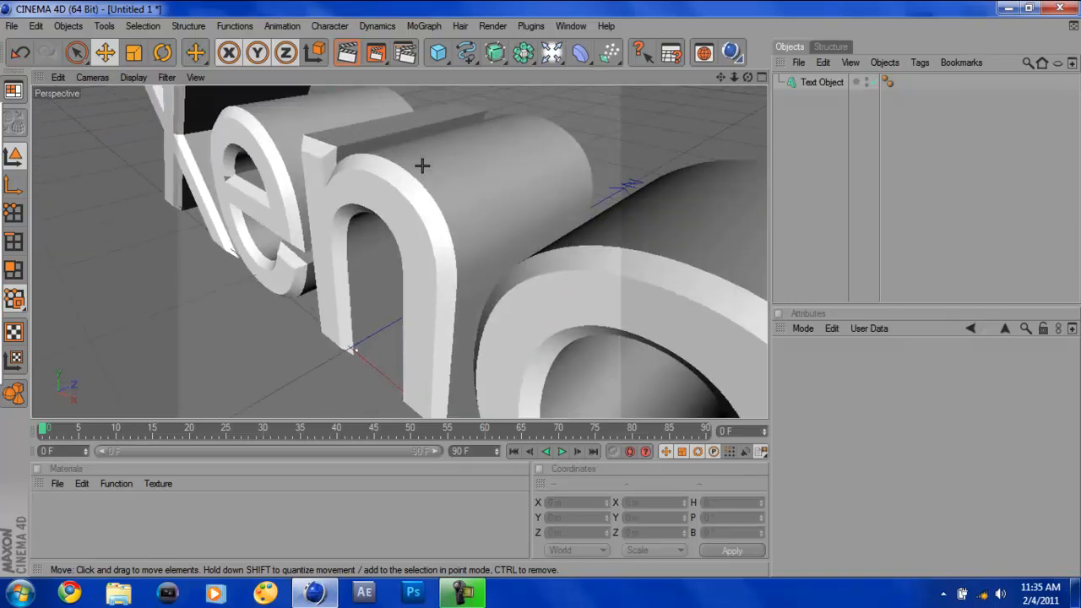
scroll(423, 165, down, 5)
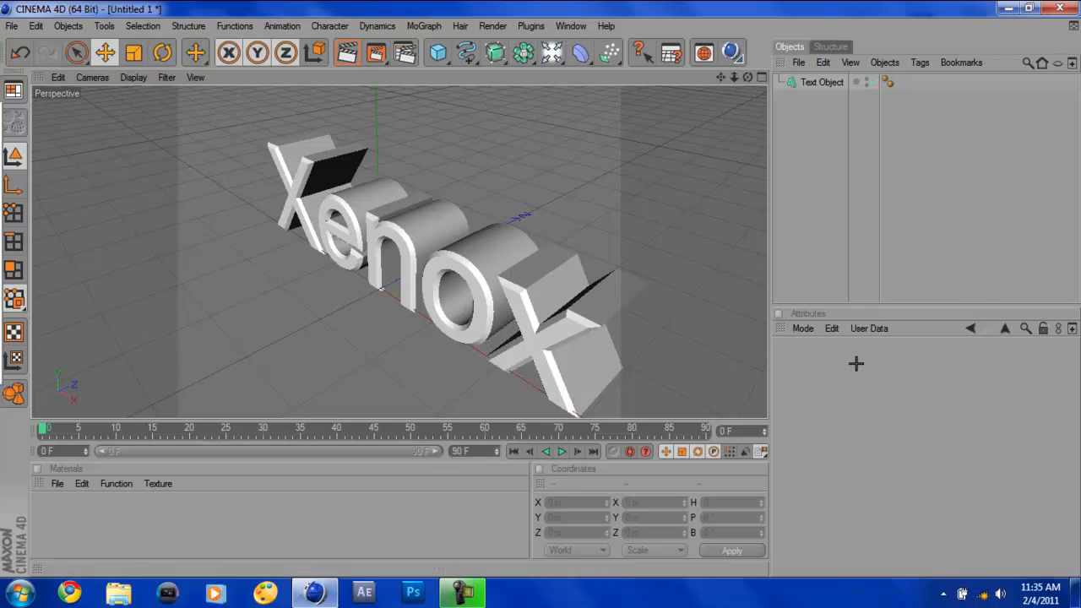
Raise the Text Object's start fillet steps to 51 and inspect the rounded edges of the deselected lettering, ending with a front view
click(828, 82)
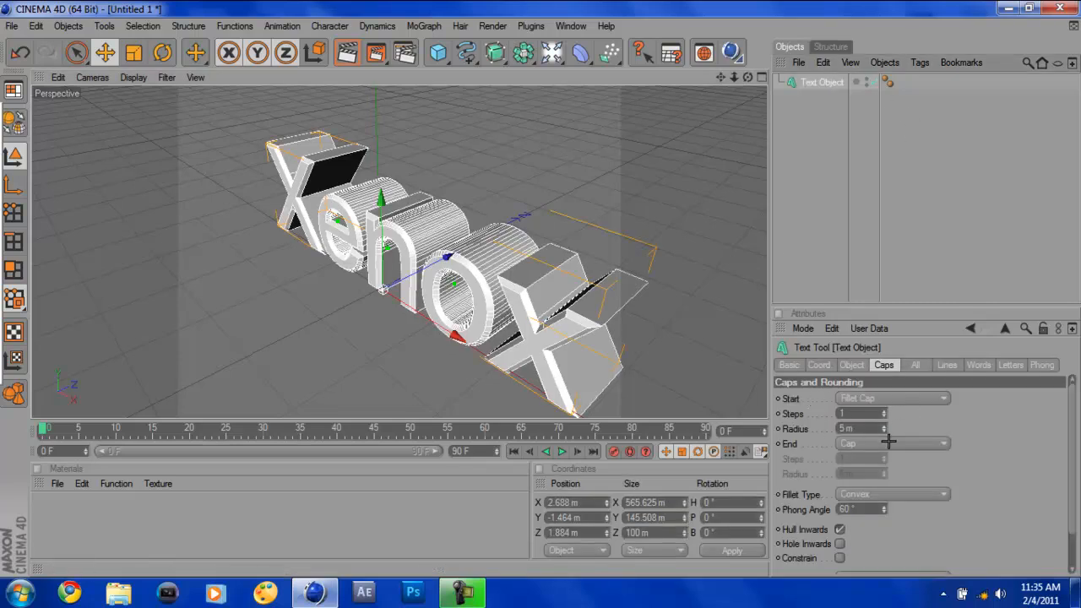
drag(883, 413, 881, 387)
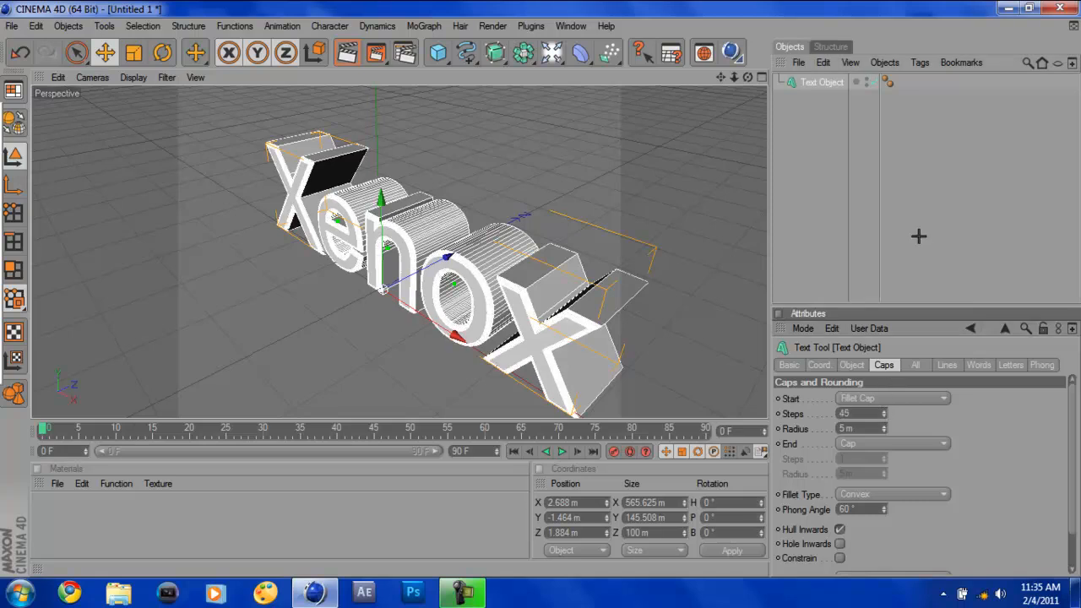
click(883, 411)
drag(884, 452, 845, 551)
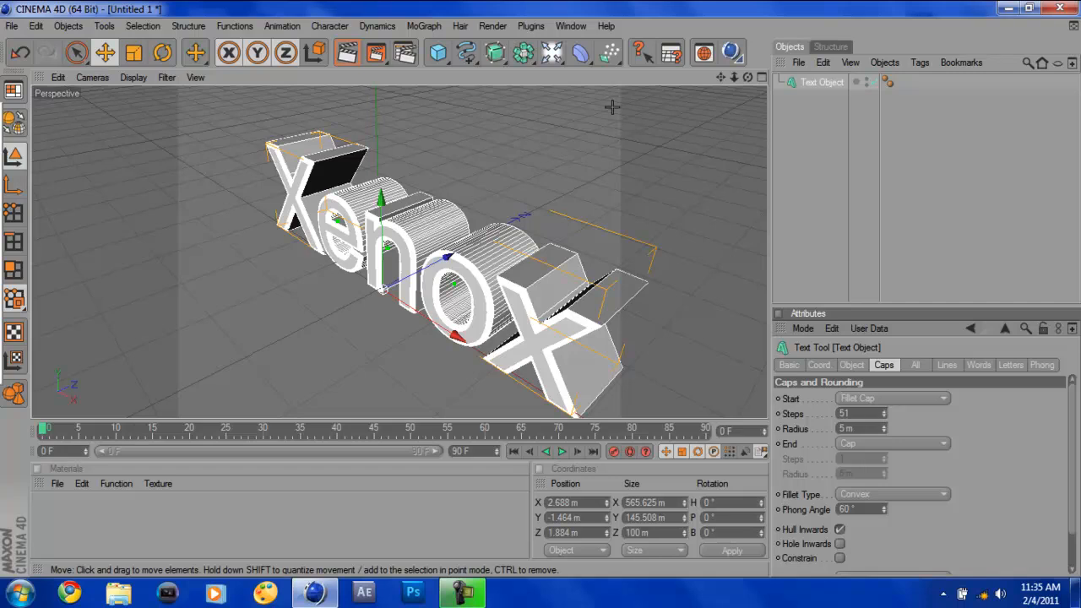
scroll(475, 266, up, 4)
scroll(476, 265, up, 3)
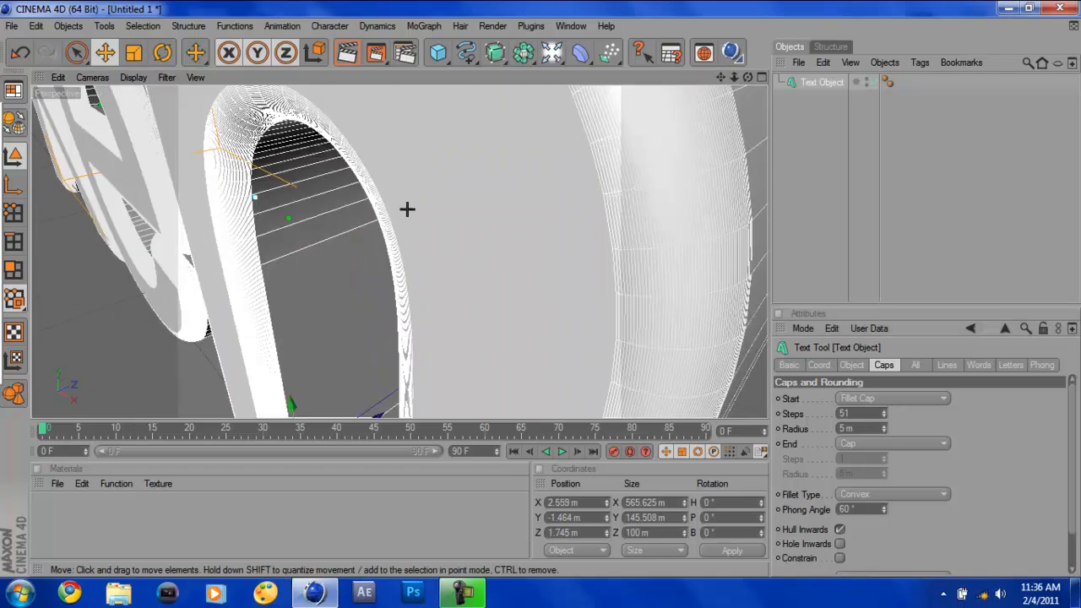
click(878, 133)
scroll(690, 177, down, 6)
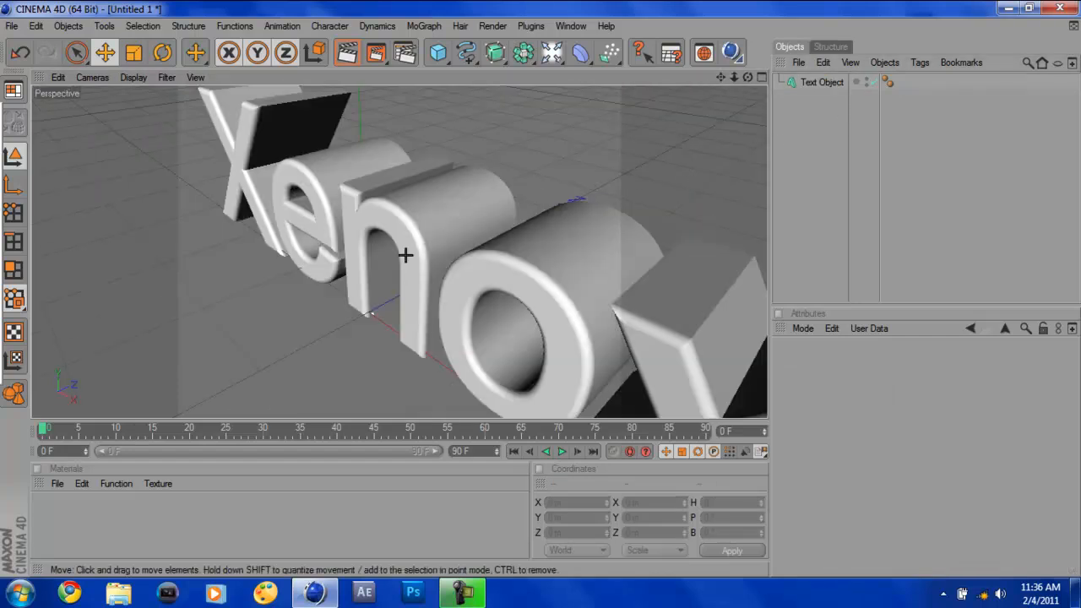
alt+drag(362, 184, 408, 275)
alt+drag(541, 289, 539, 289)
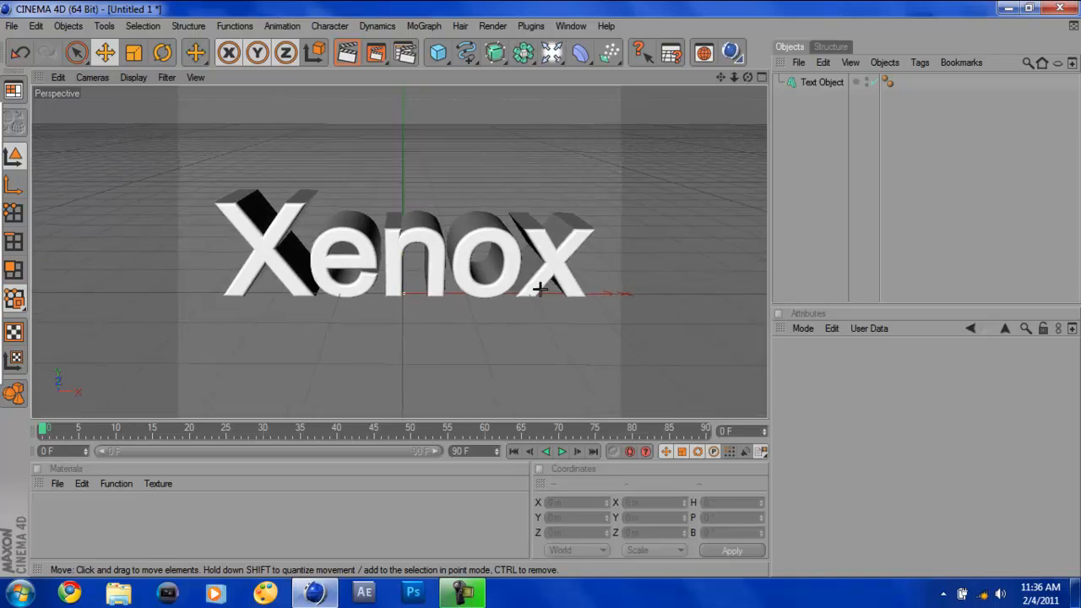